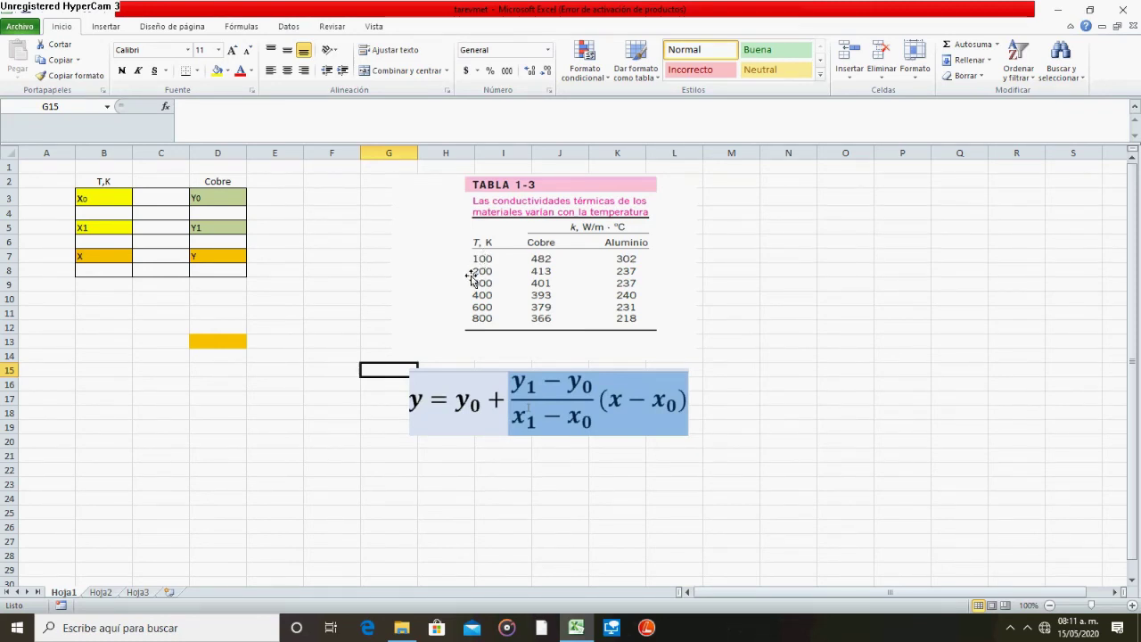
- Enter the first copper data point: X0 = 100 in B4 and Y0 = 482 in D4
{"action": "left_click", "coordinate": [93, 213]}
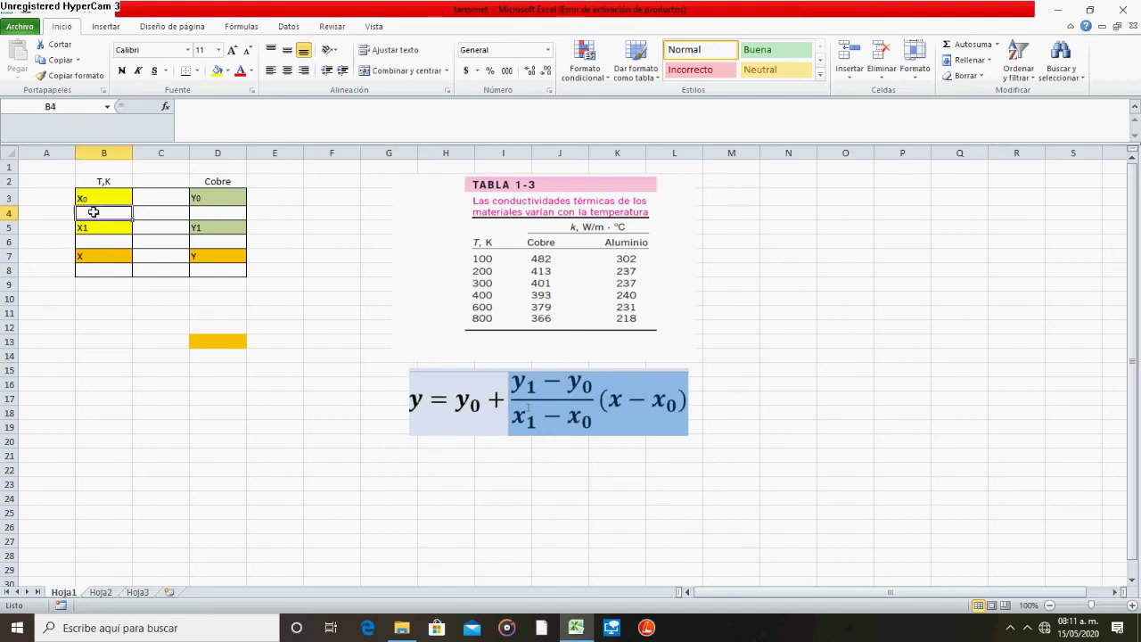
{"action": "type", "text": "100"}
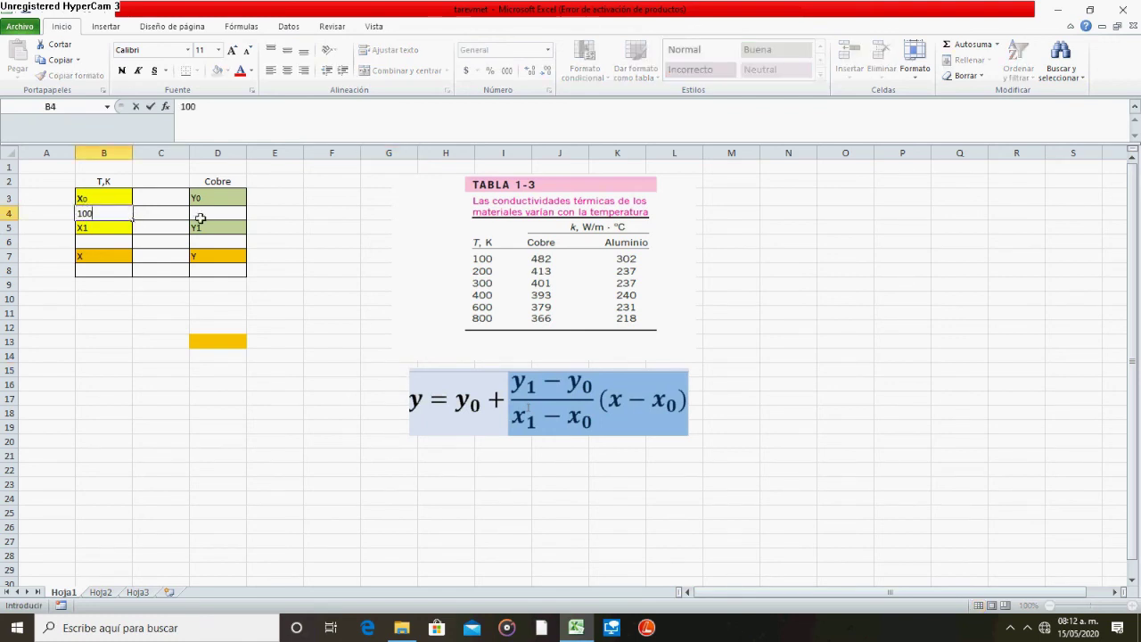
{"action": "left_click", "coordinate": [207, 216]}
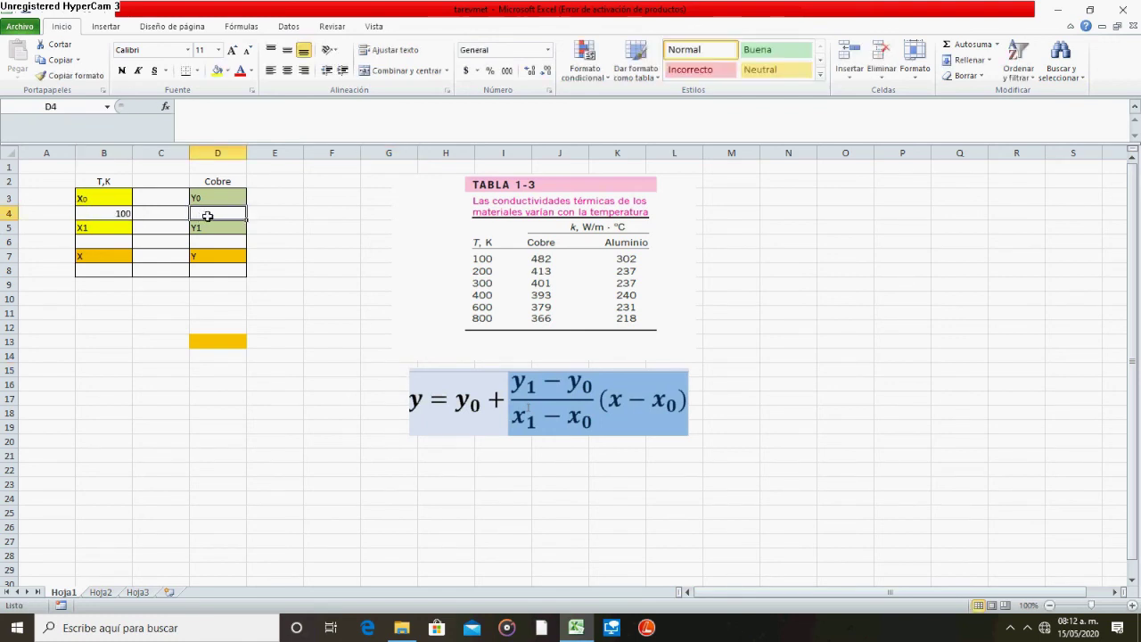
{"action": "type", "text": "4"}
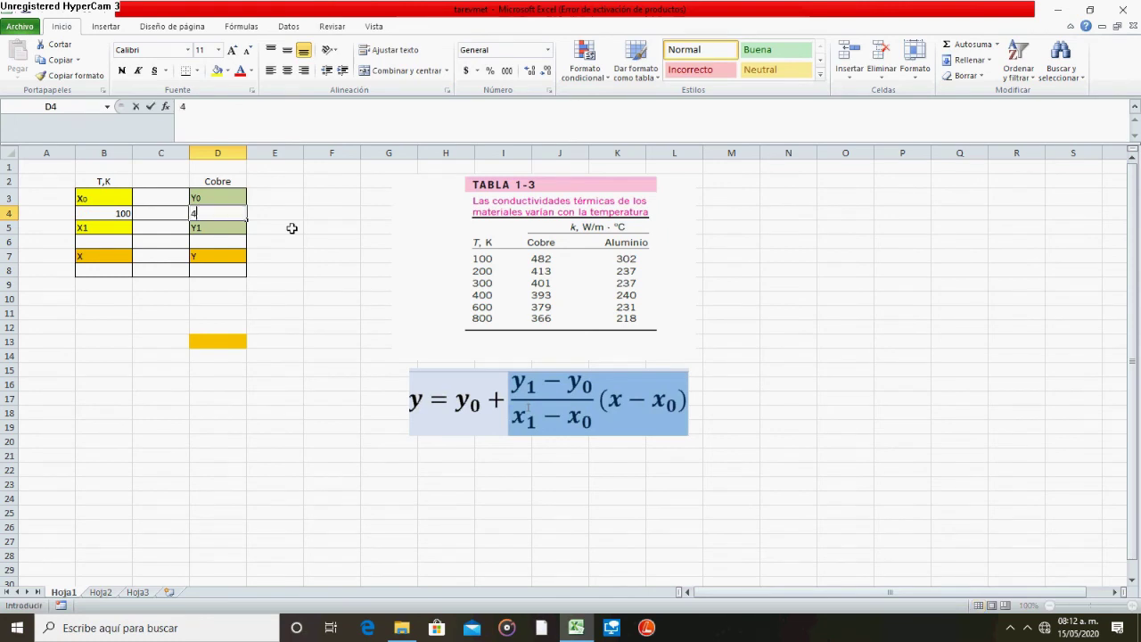
{"action": "type", "text": "82"}
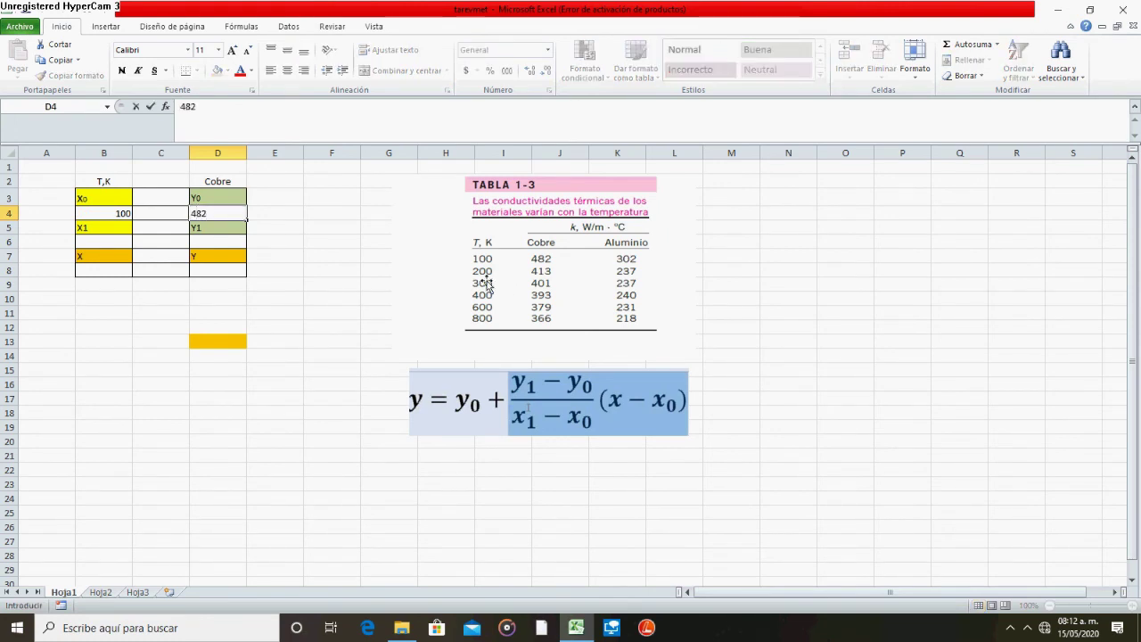
- Enter the second copper data point: X1 = 200 in B6 and Y1 = 413 in D6
{"action": "left_click", "coordinate": [110, 241]}
{"action": "type", "text": "200"}
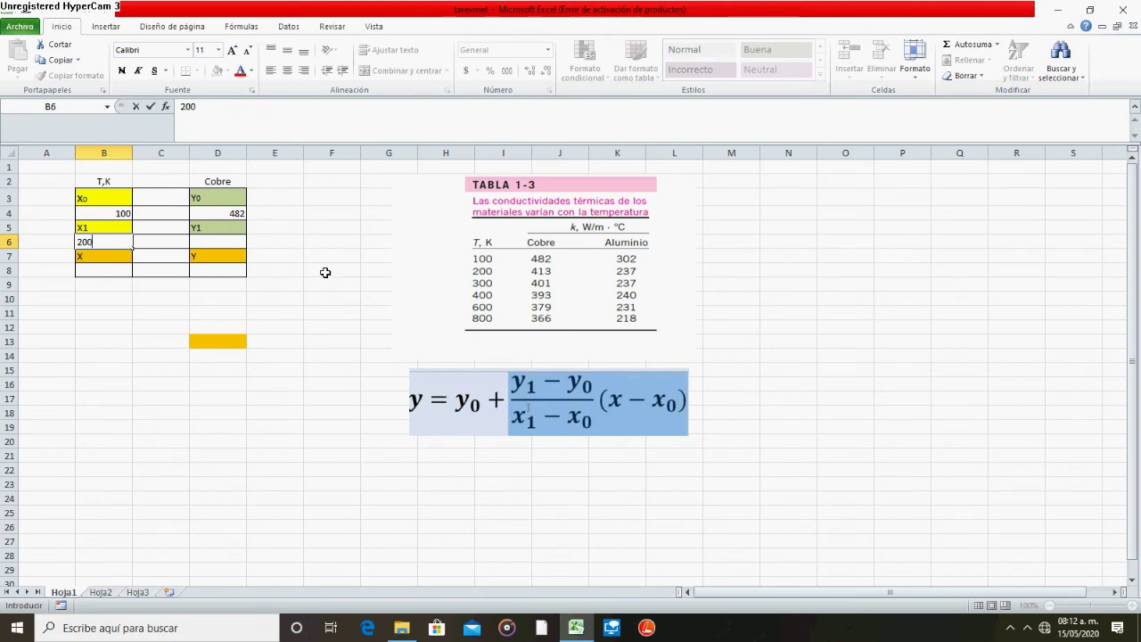
{"action": "type", "text": "42"}
{"action": "left_click", "coordinate": [239, 243]}
{"action": "type", "text": "4"}
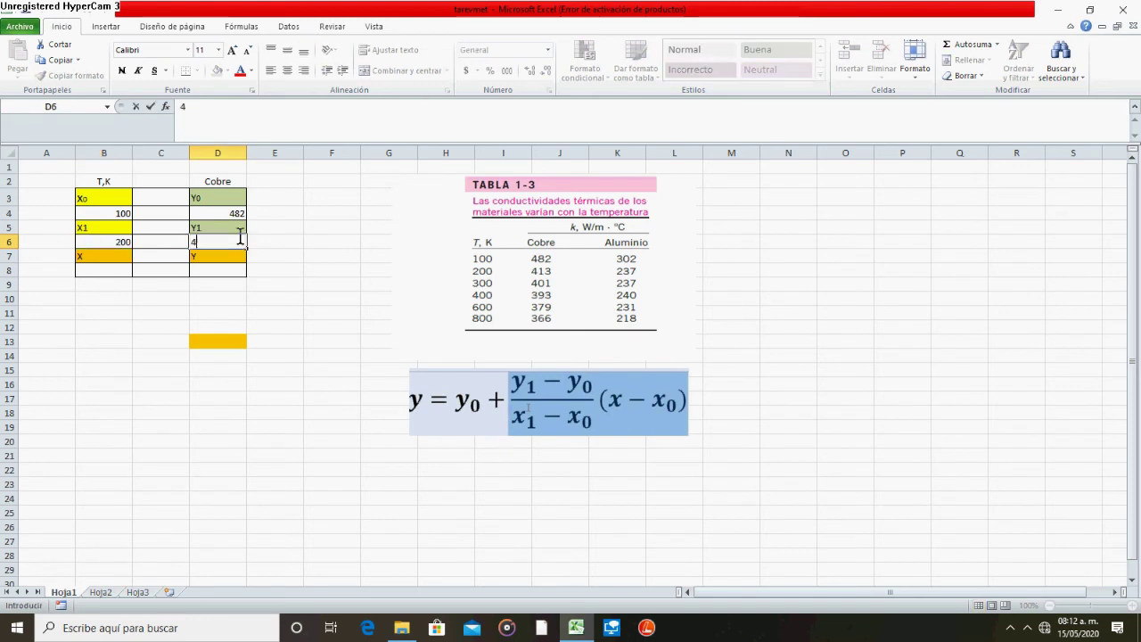
{"action": "type", "text": "13"}
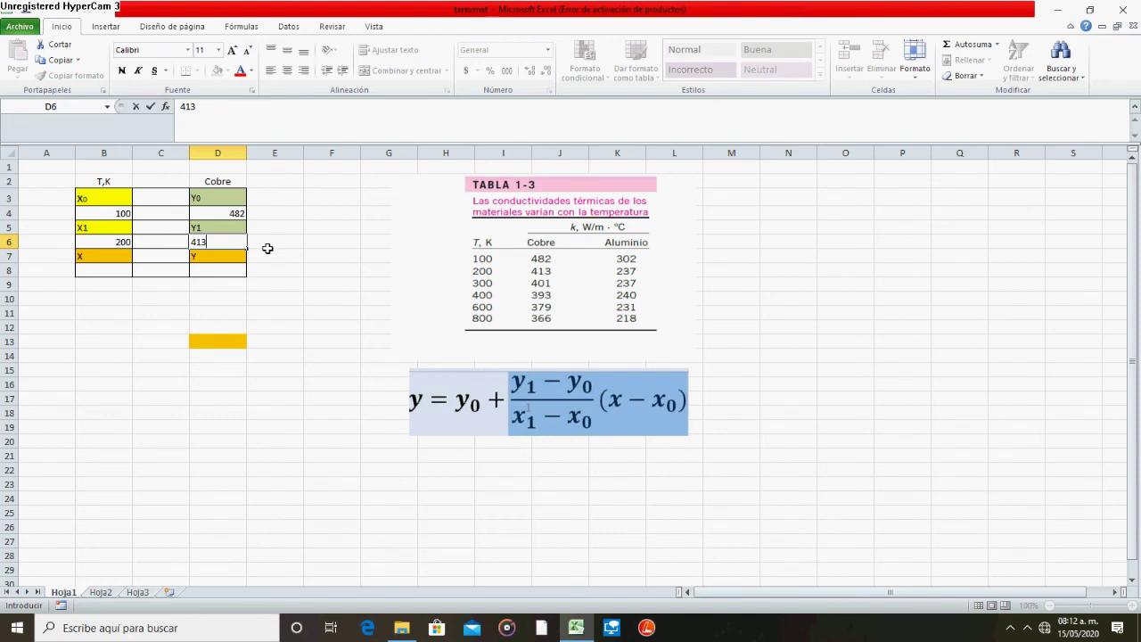
{"action": "left_click", "coordinate": [284, 298]}
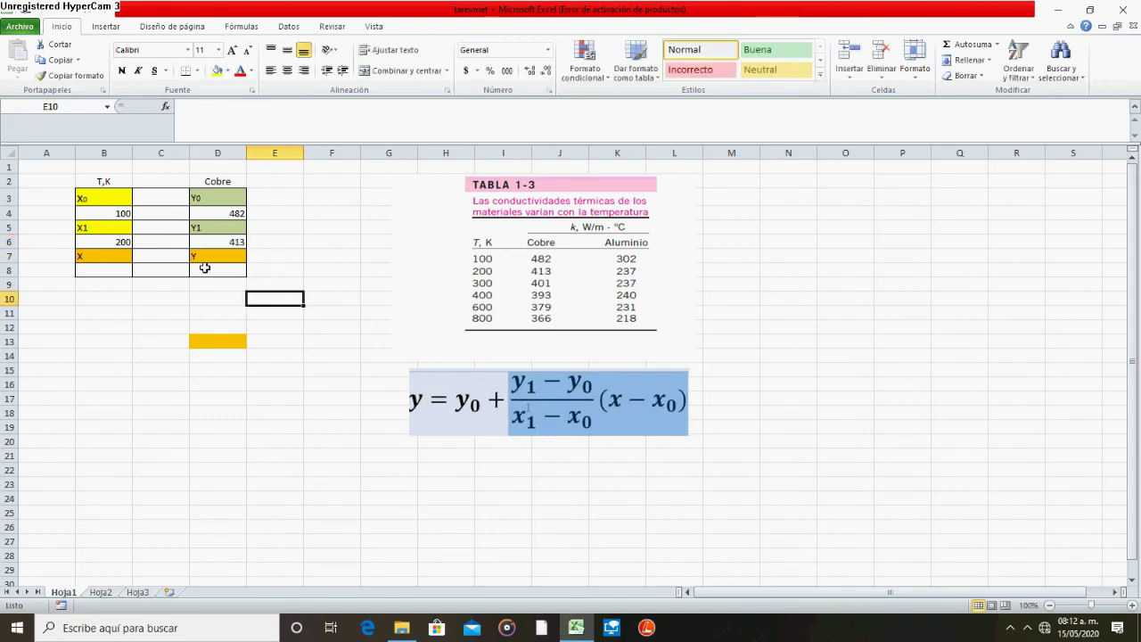
- Begin the interpolation formula for Y in D8 with Y0 plus the numerator Y1 minus Y0, as =D4+((D6-D4
{"action": "left_click", "coordinate": [215, 268]}
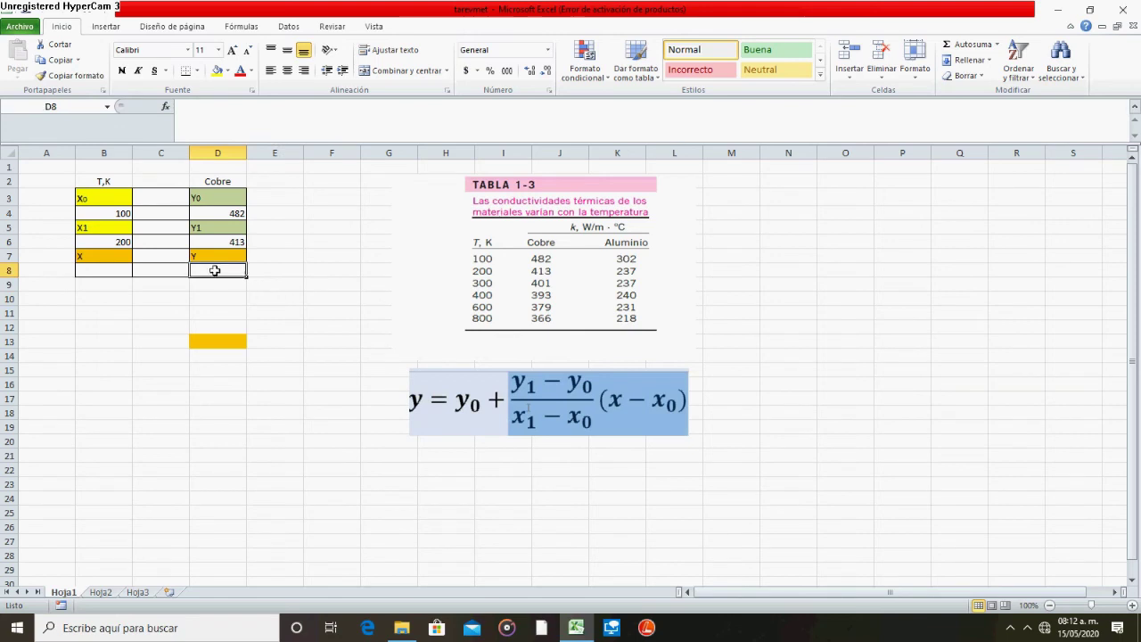
{"action": "double_click", "coordinate": [215, 270]}
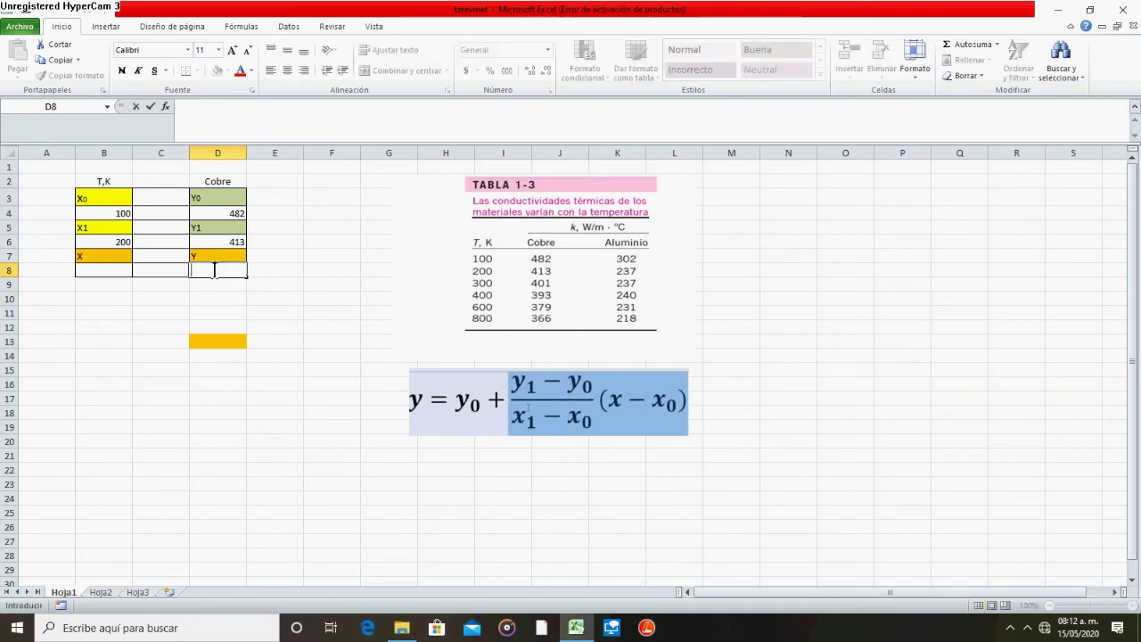
{"action": "type", "text": "="}
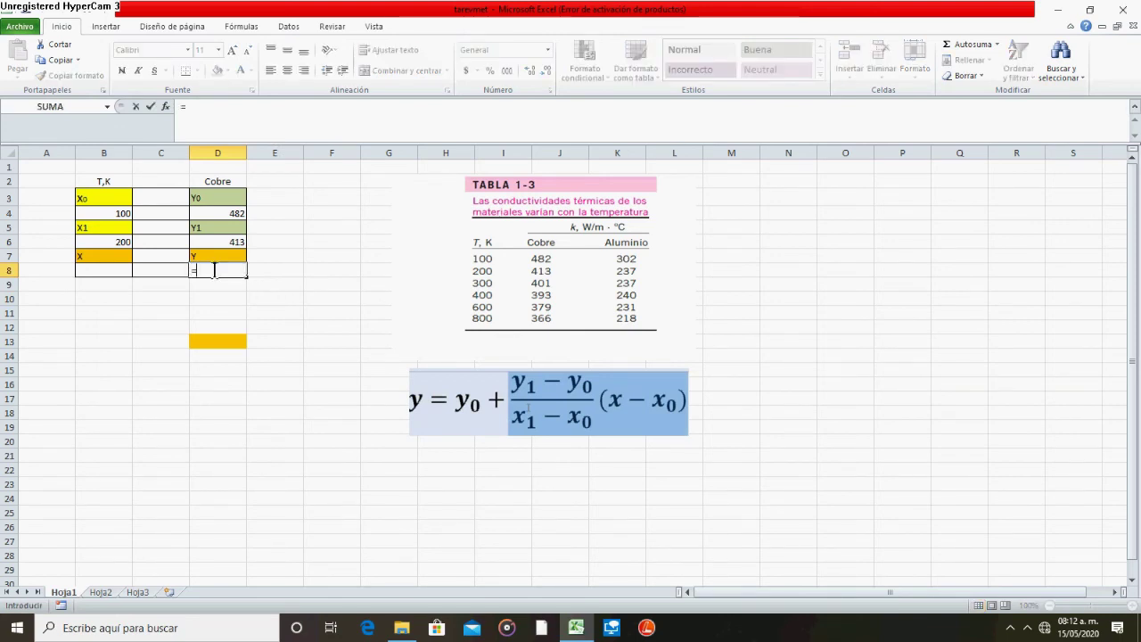
{"action": "left_click", "coordinate": [229, 213]}
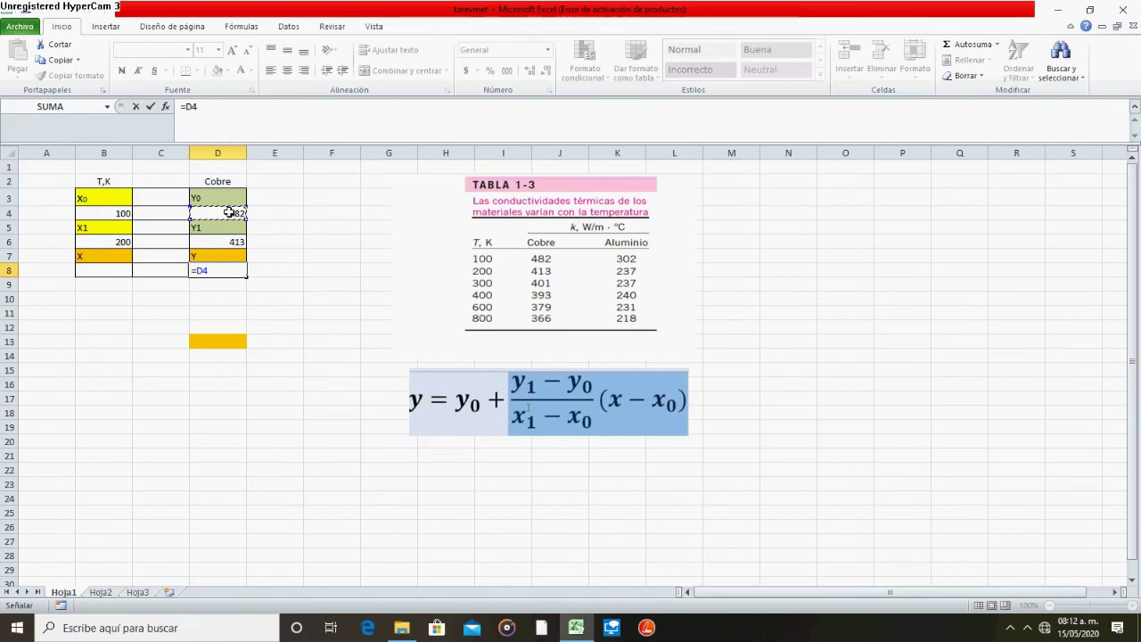
{"action": "type", "text": "+(("}
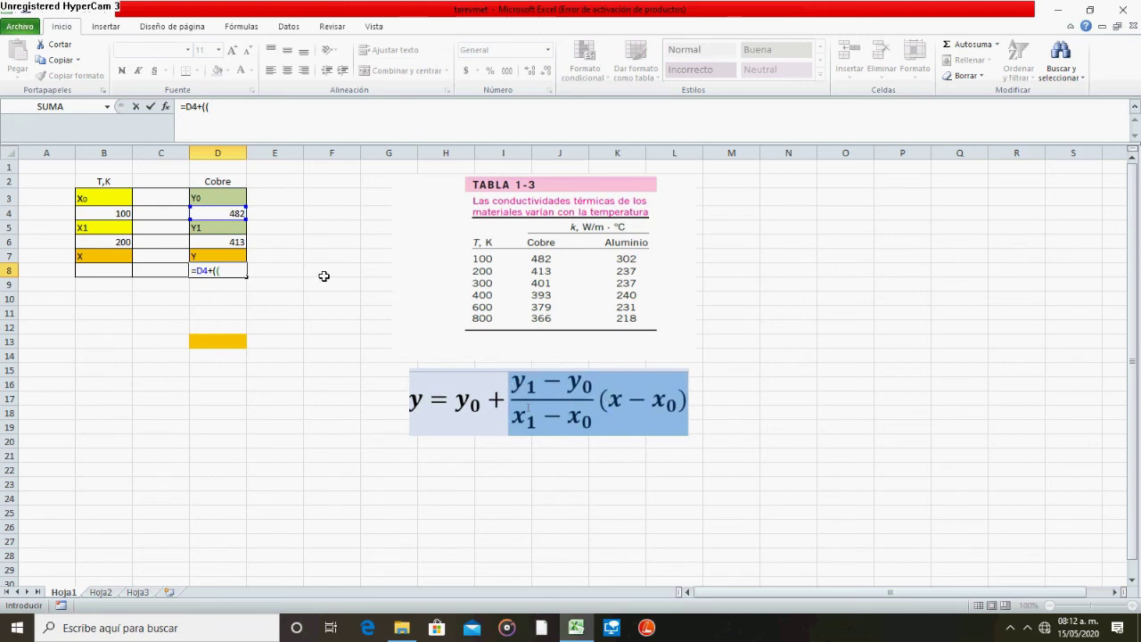
{"action": "left_click", "coordinate": [223, 242]}
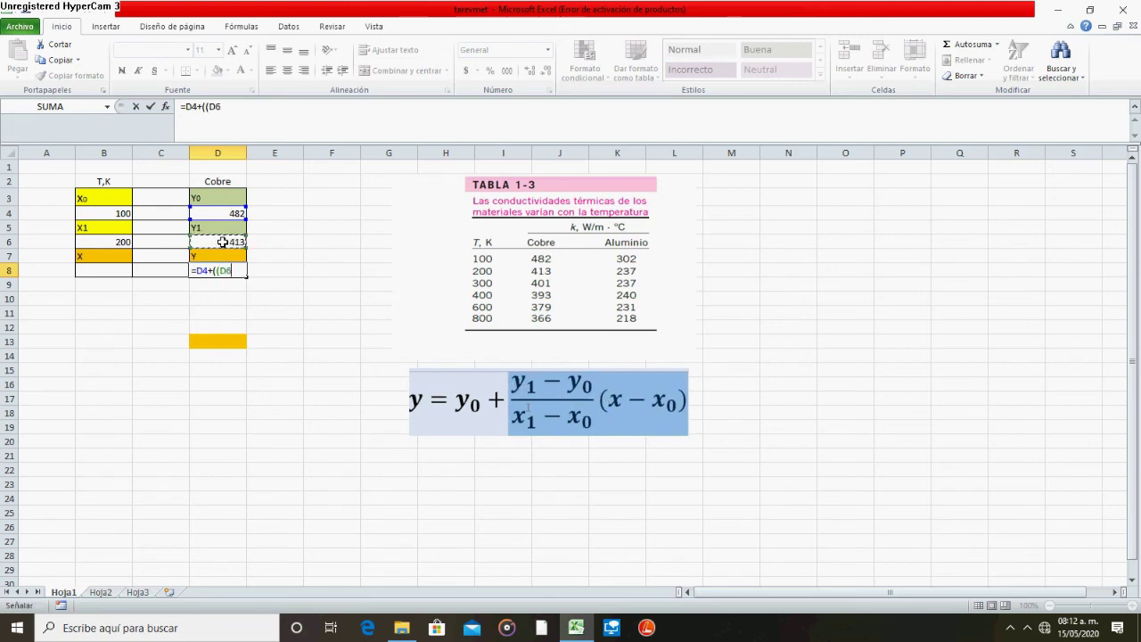
{"action": "type", "text": "-"}
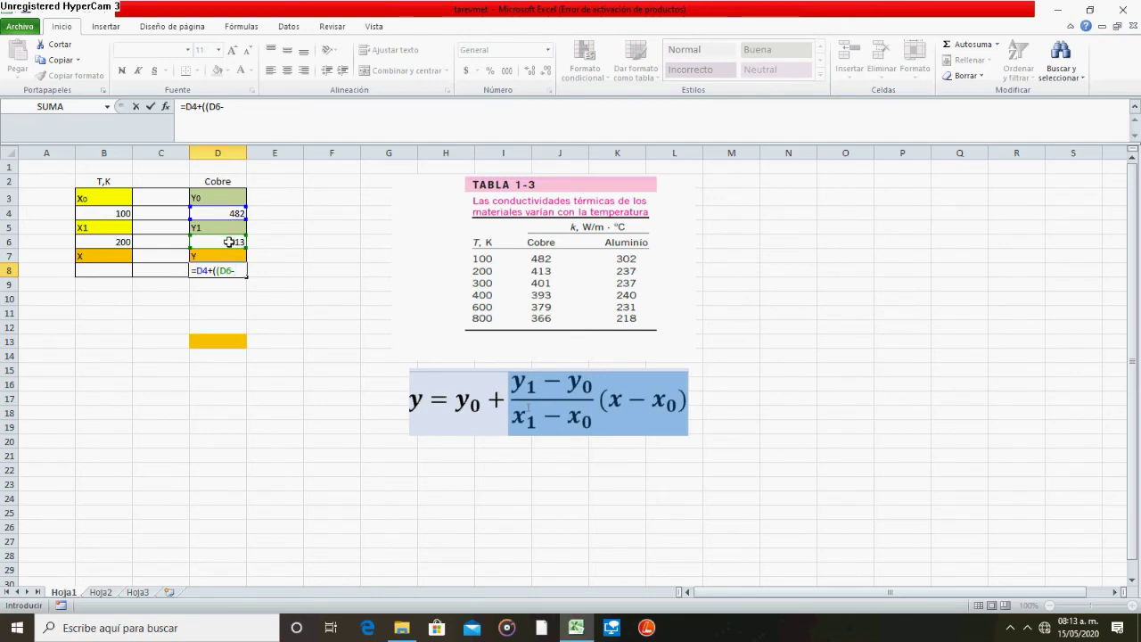
{"action": "key", "text": "BackSpace"}
{"action": "key", "text": "BackSpace"}
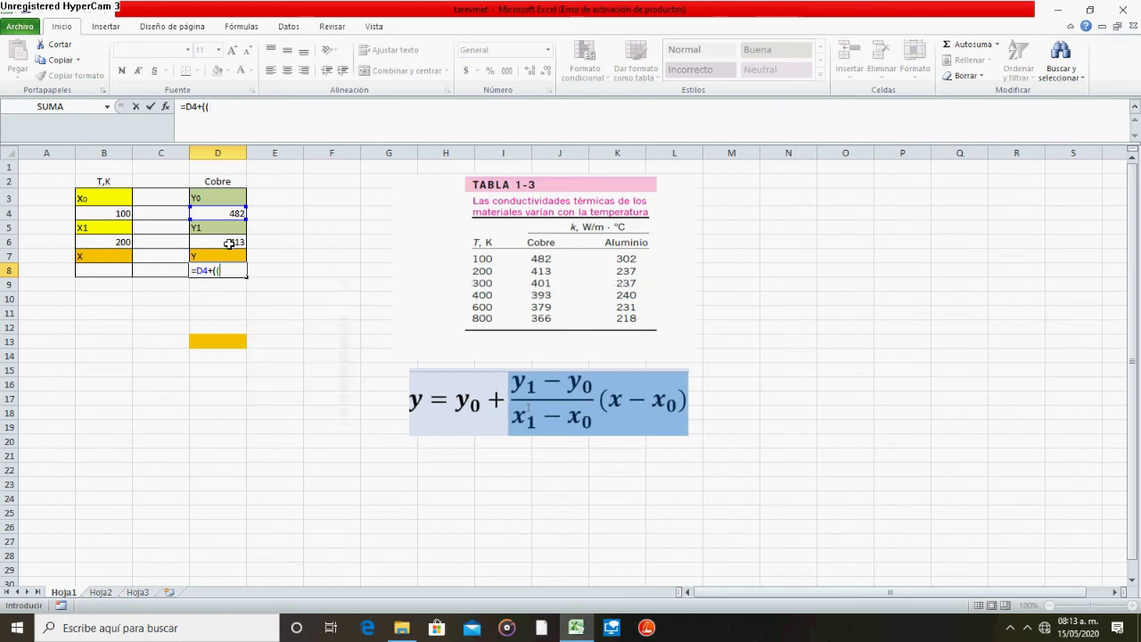
{"action": "left_click", "coordinate": [227, 243]}
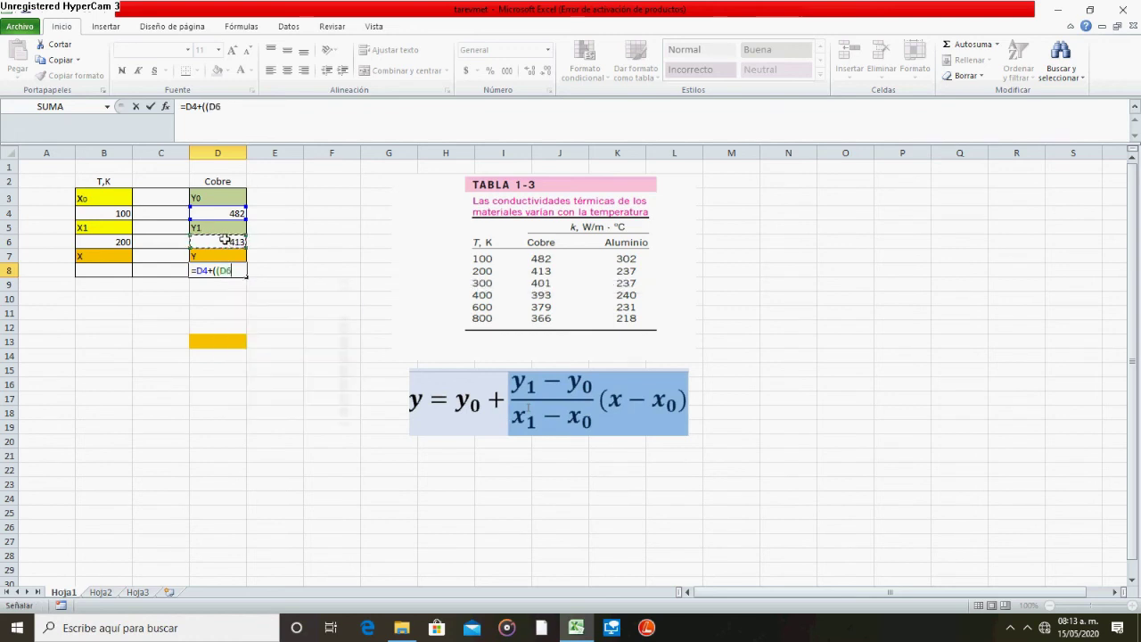
{"action": "type", "text": "-"}
{"action": "left_click", "coordinate": [227, 214]}
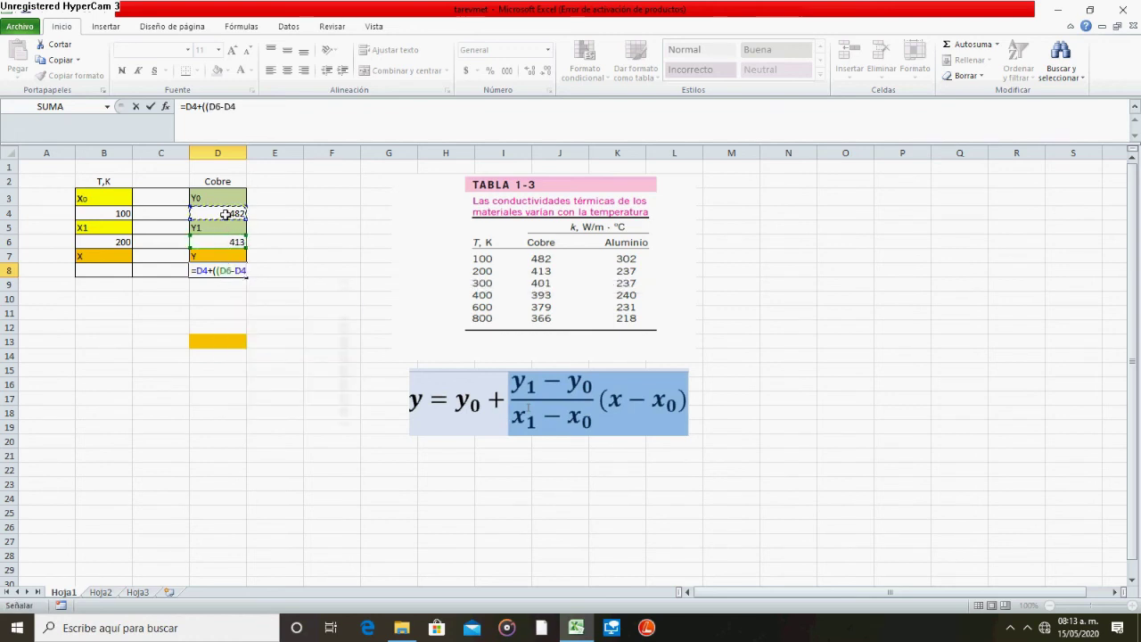
- Continue the D8 formula by dividing the Y difference by X1 minus X0, adding )/(B6-B4))
{"action": "type", "text": ")/("}
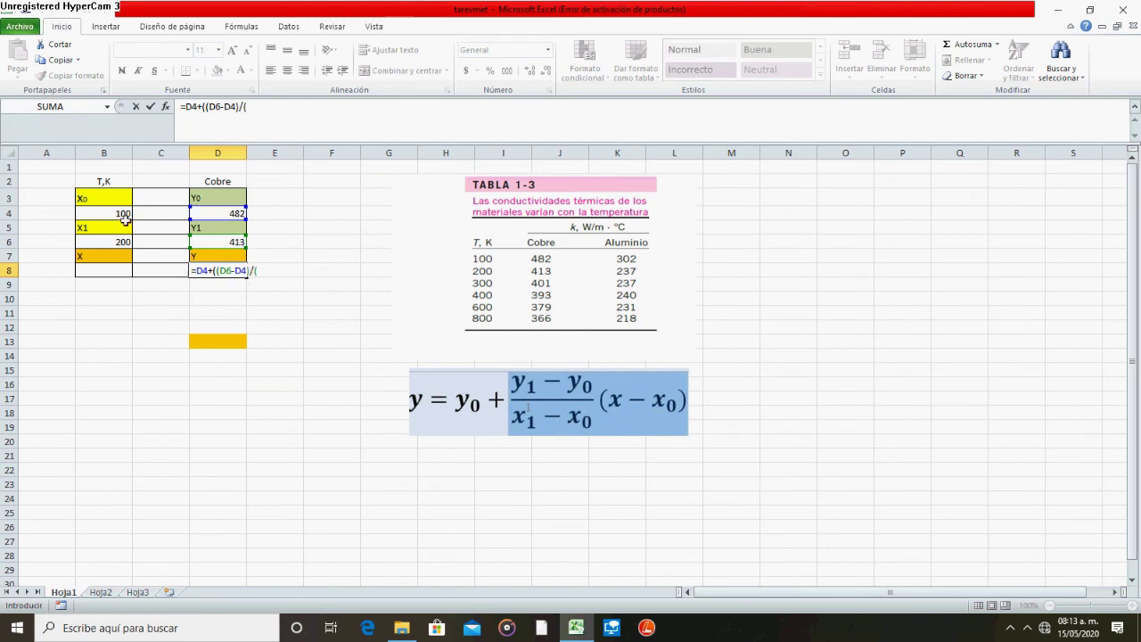
{"action": "left_click", "coordinate": [108, 240]}
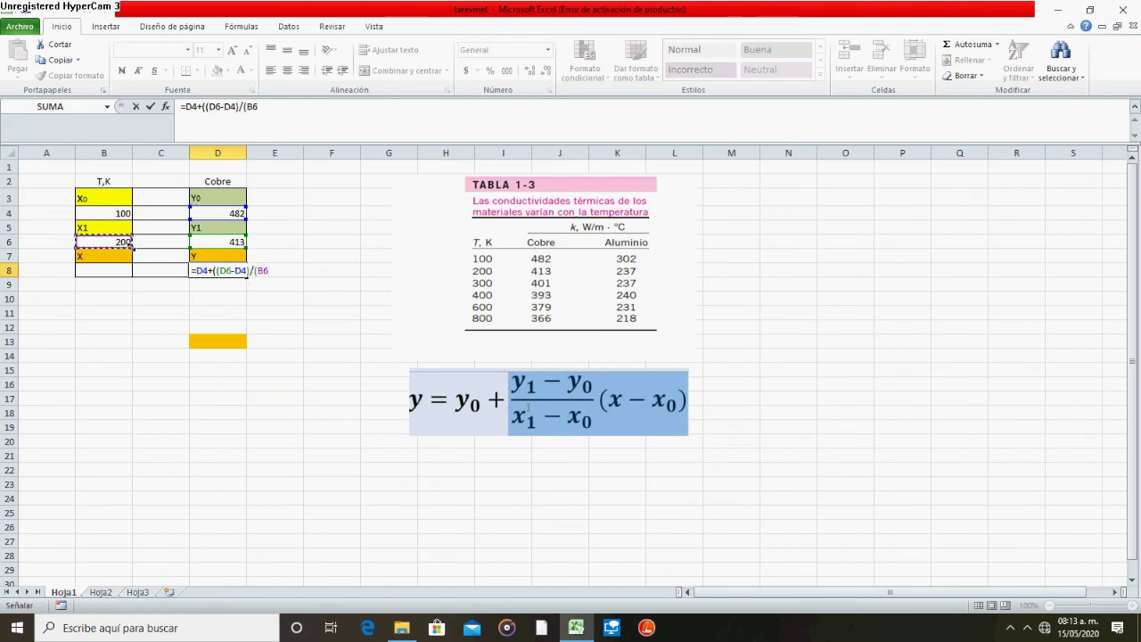
{"action": "type", "text": "-"}
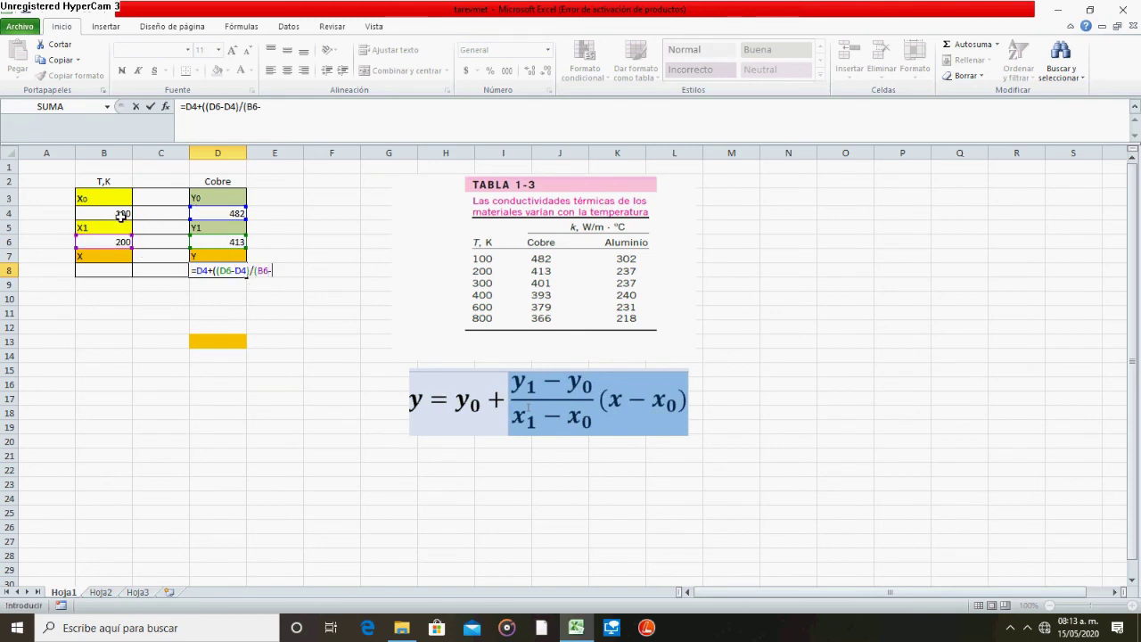
{"action": "left_click", "coordinate": [121, 212]}
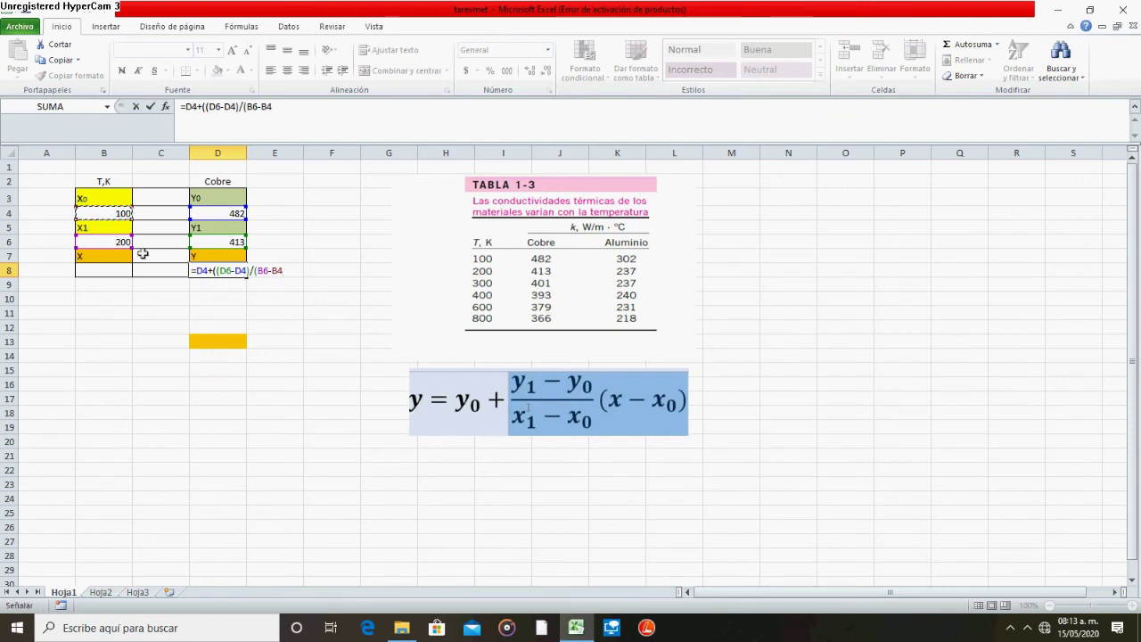
{"action": "type", "text": "))"}
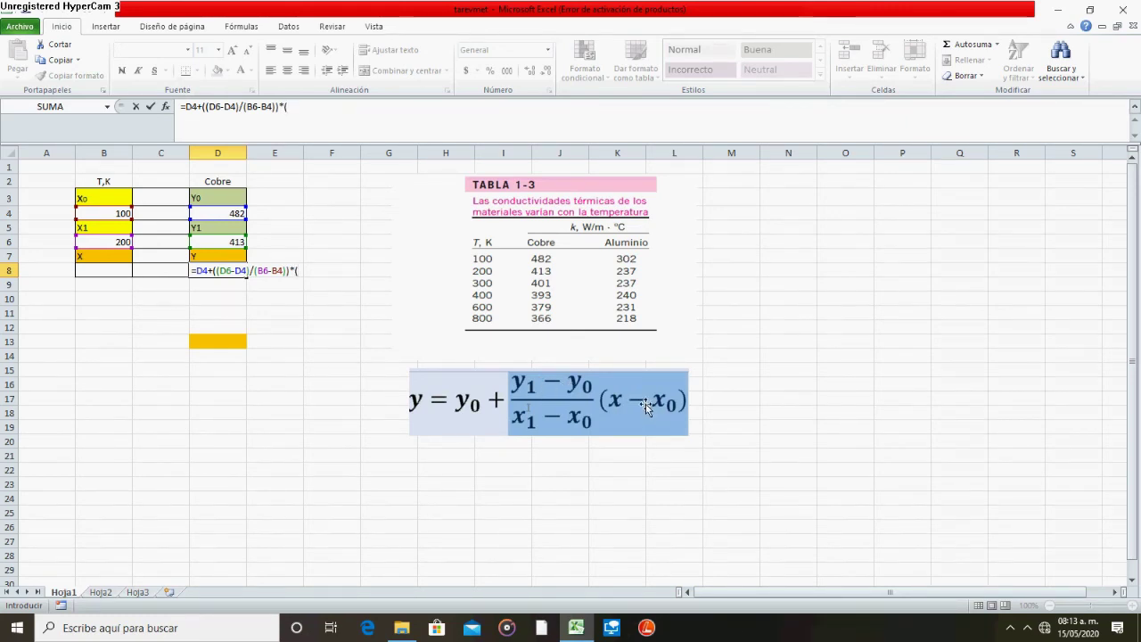
- Complete the D8 formula by multiplying by X minus X0, so it reads =D4+((D6-D4)/(B6-B4))*(B8-B4)
{"action": "left_click", "coordinate": [103, 214]}
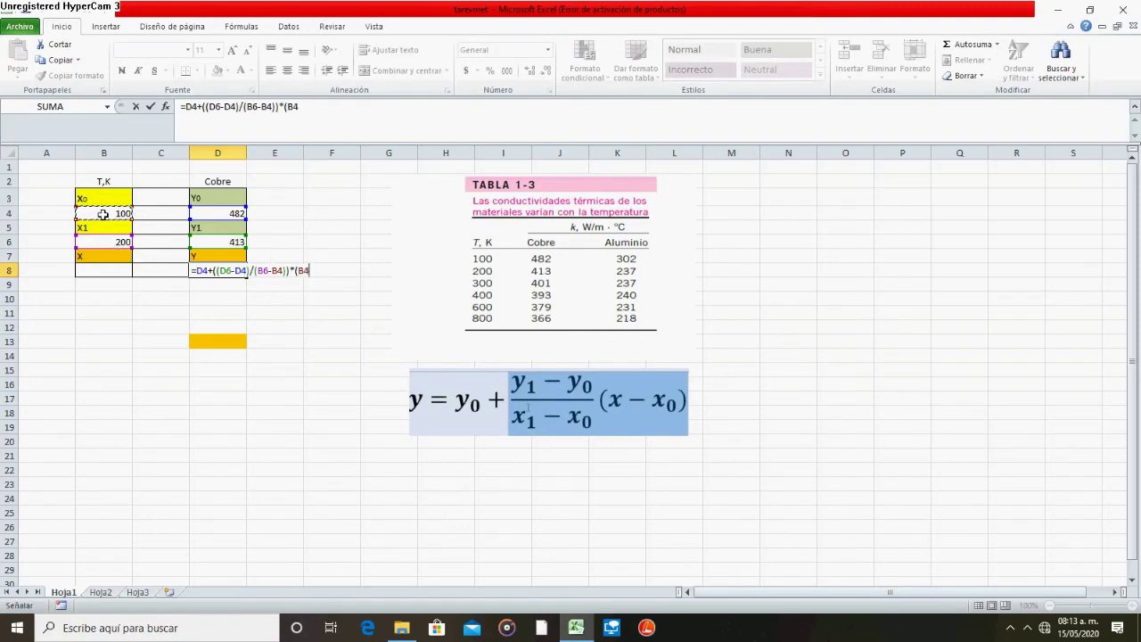
{"action": "left_click", "coordinate": [97, 273]}
{"action": "type", "text": "-"}
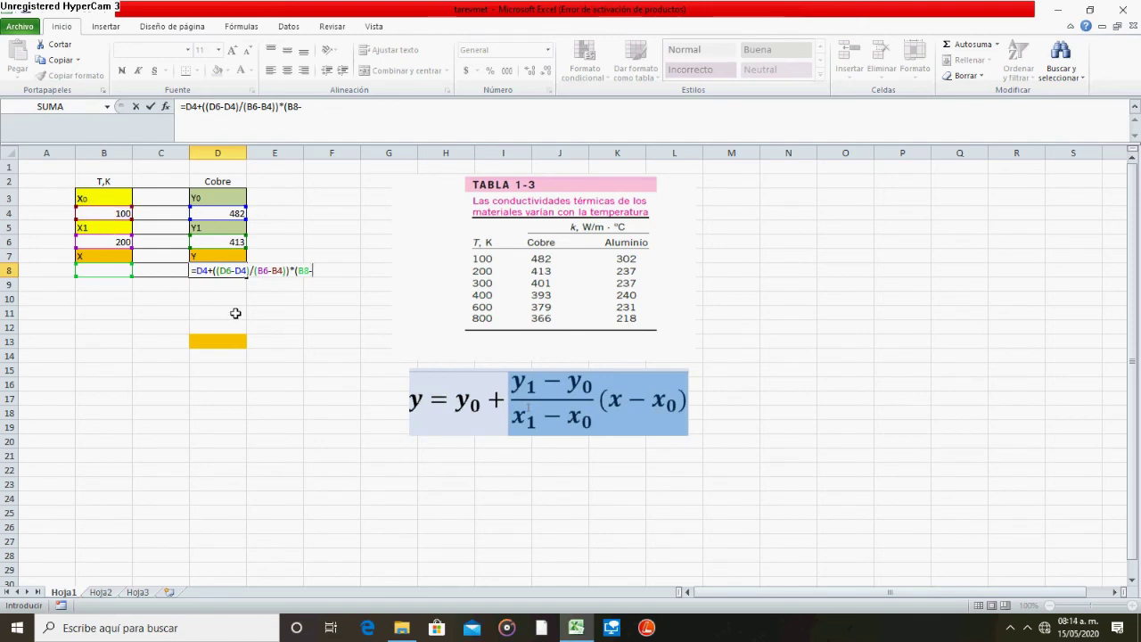
{"action": "left_click", "coordinate": [114, 214]}
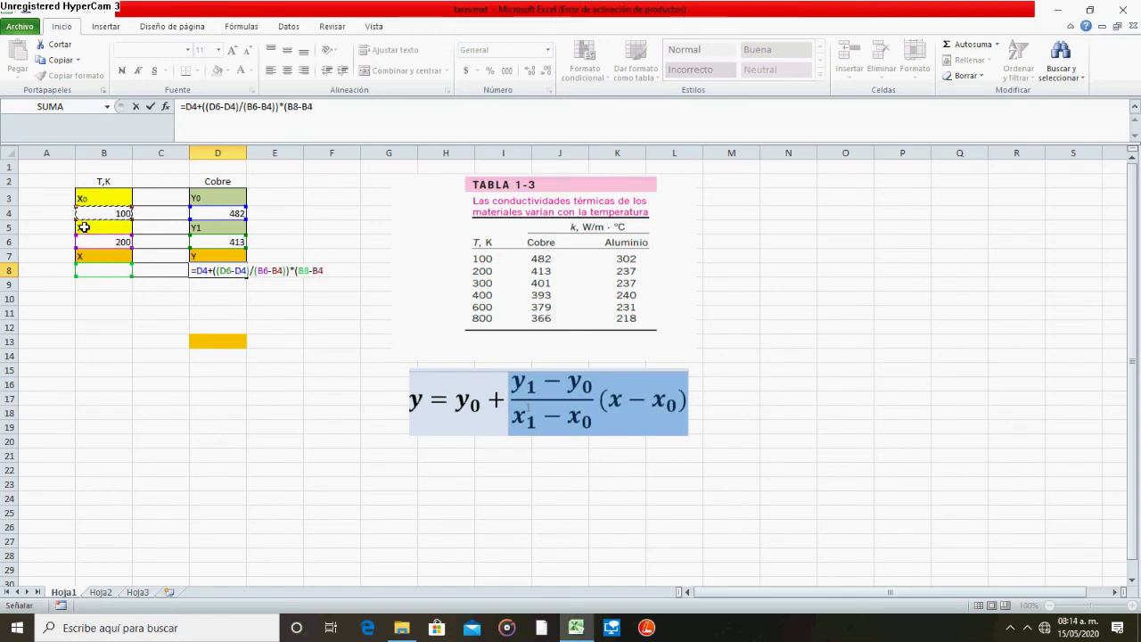
{"action": "type", "text": ")"}
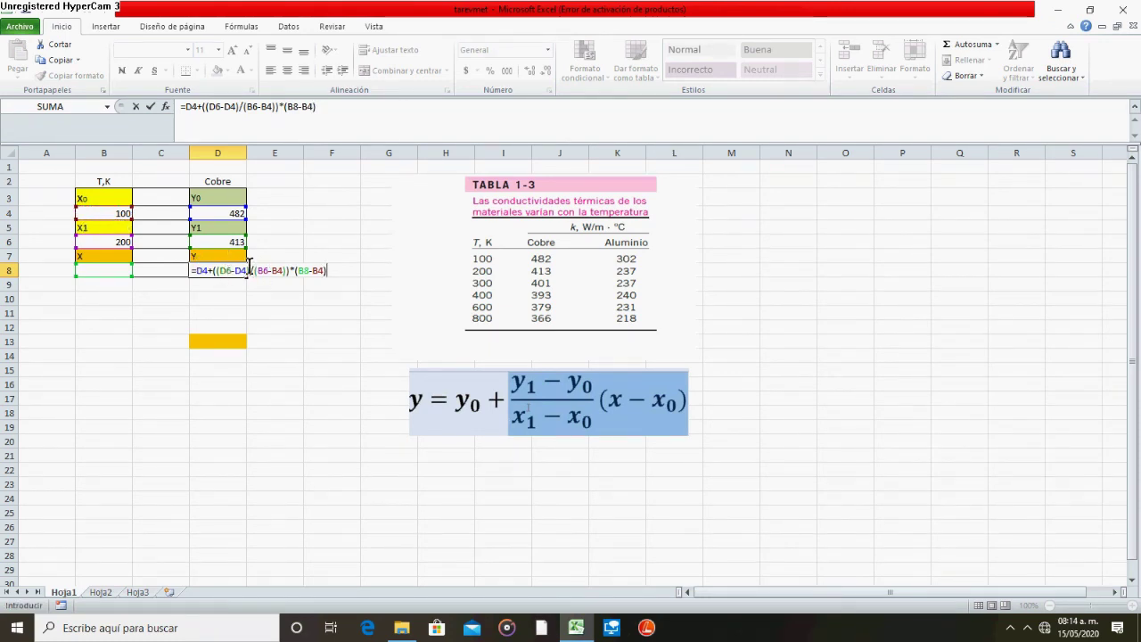
{"action": "key", "text": "Return"}
{"action": "left_click", "coordinate": [221, 269]}
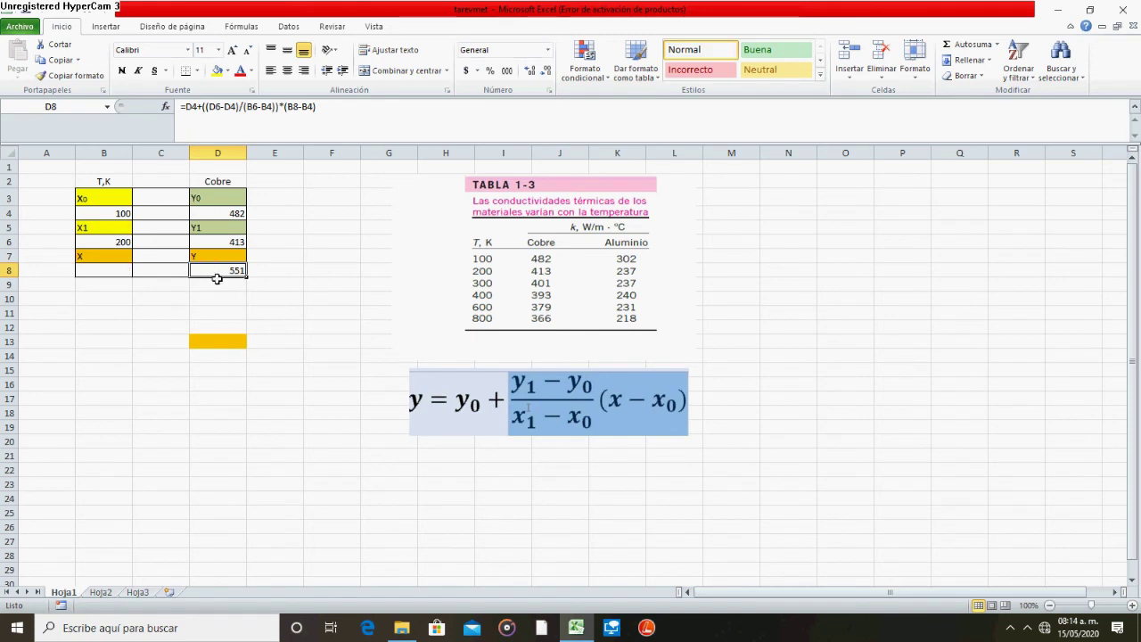
- Enter 150 as the X temperature in B8 to test the interpolation
{"action": "left_click", "coordinate": [106, 273]}
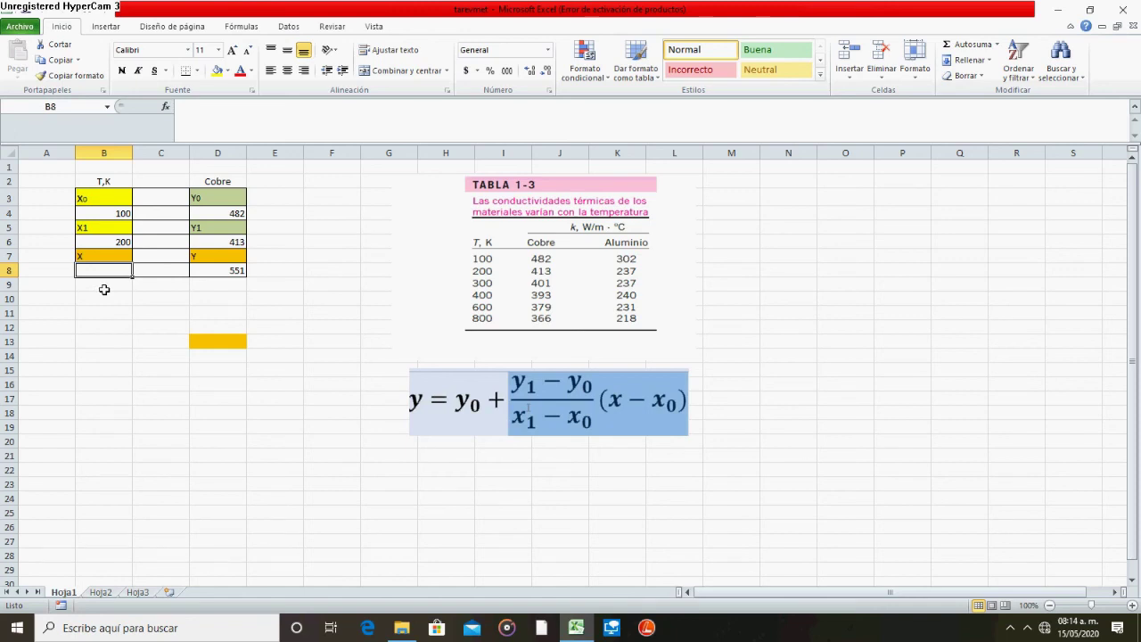
{"action": "type", "text": "150"}
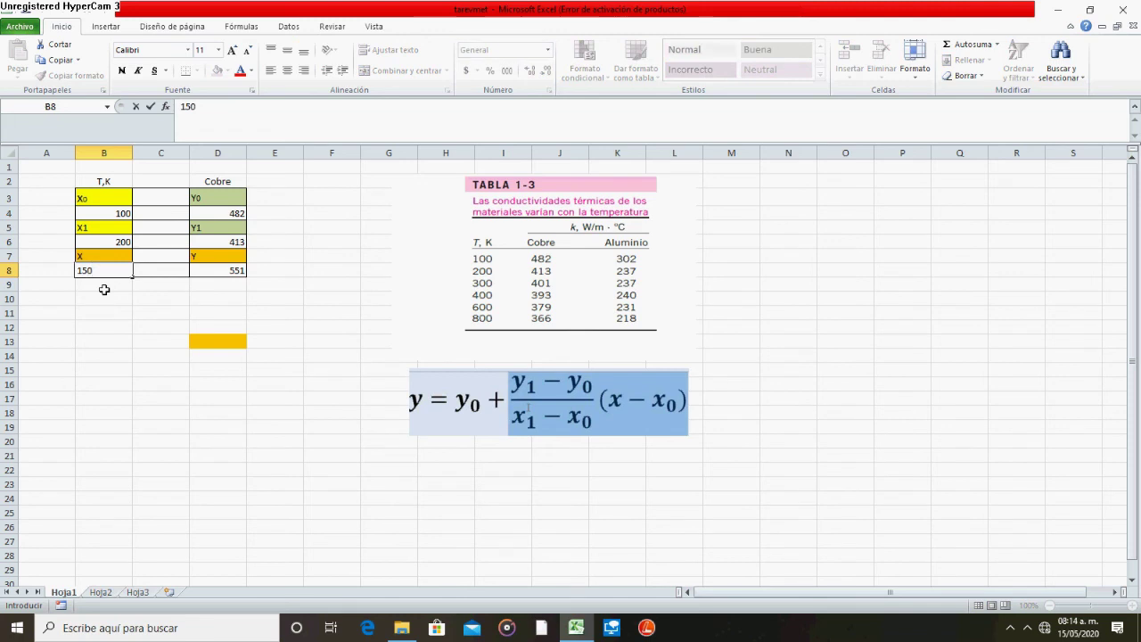
{"action": "key", "text": "Return"}
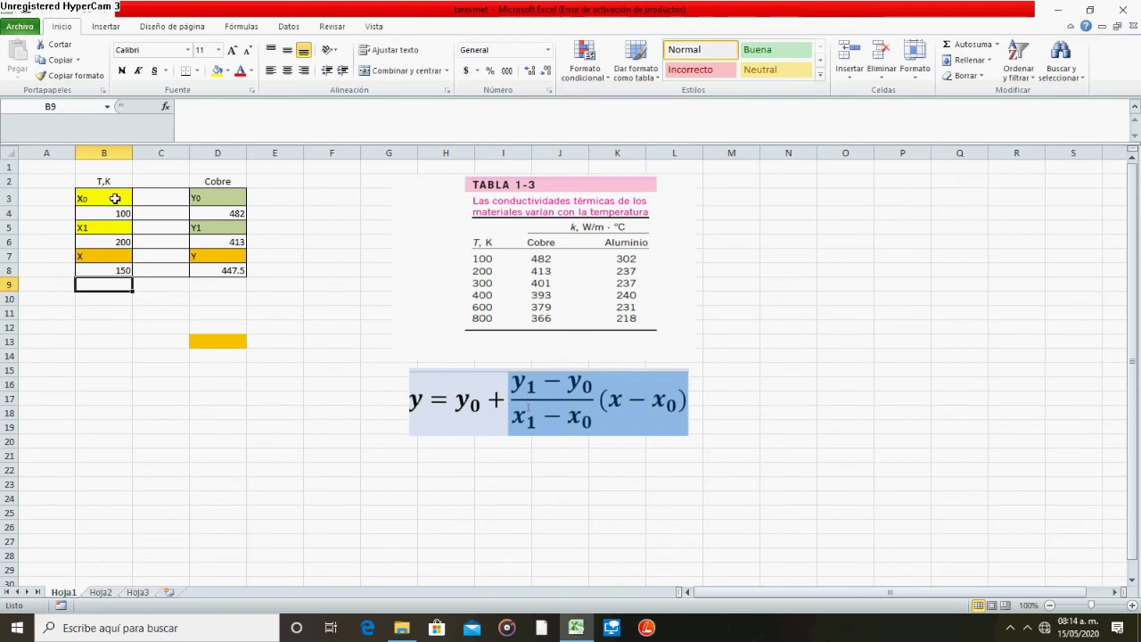
- Change the X temperature in B8 to 180 and check the interpolated Y in D8
{"action": "double_click", "coordinate": [109, 271]}
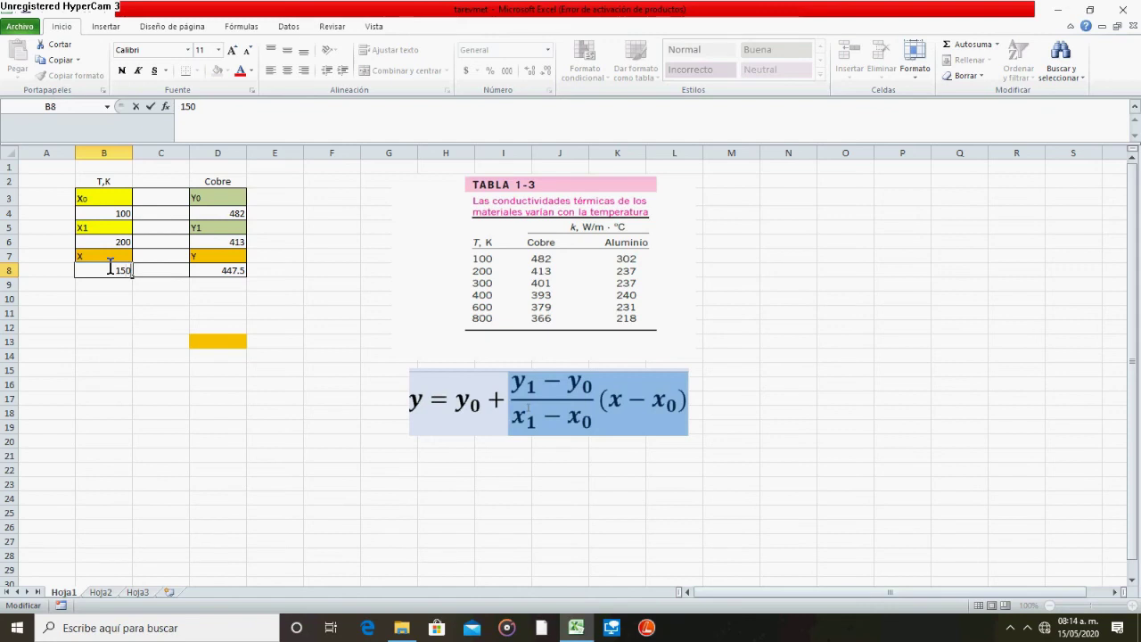
{"action": "key", "text": "BackSpace"}
{"action": "key", "text": "BackSpace"}
{"action": "key", "text": "BackSpace"}
{"action": "key", "text": "Return"}
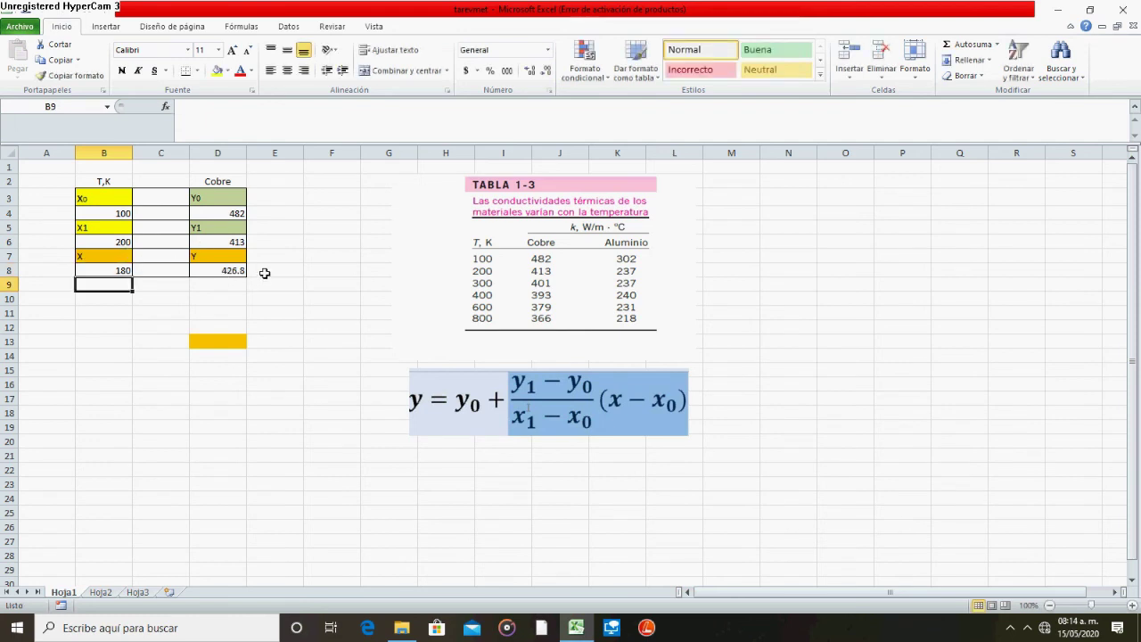
{"action": "left_click", "coordinate": [236, 275]}
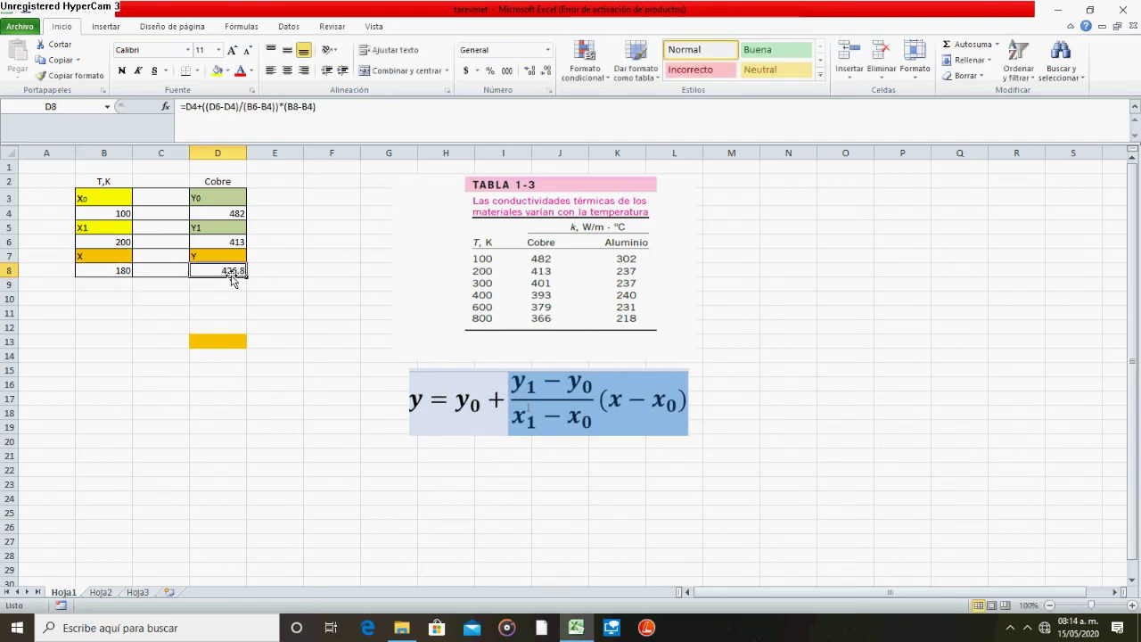
- Change the X temperature in B8 to 130 and review the interpolation formula in D8
{"action": "double_click", "coordinate": [106, 272]}
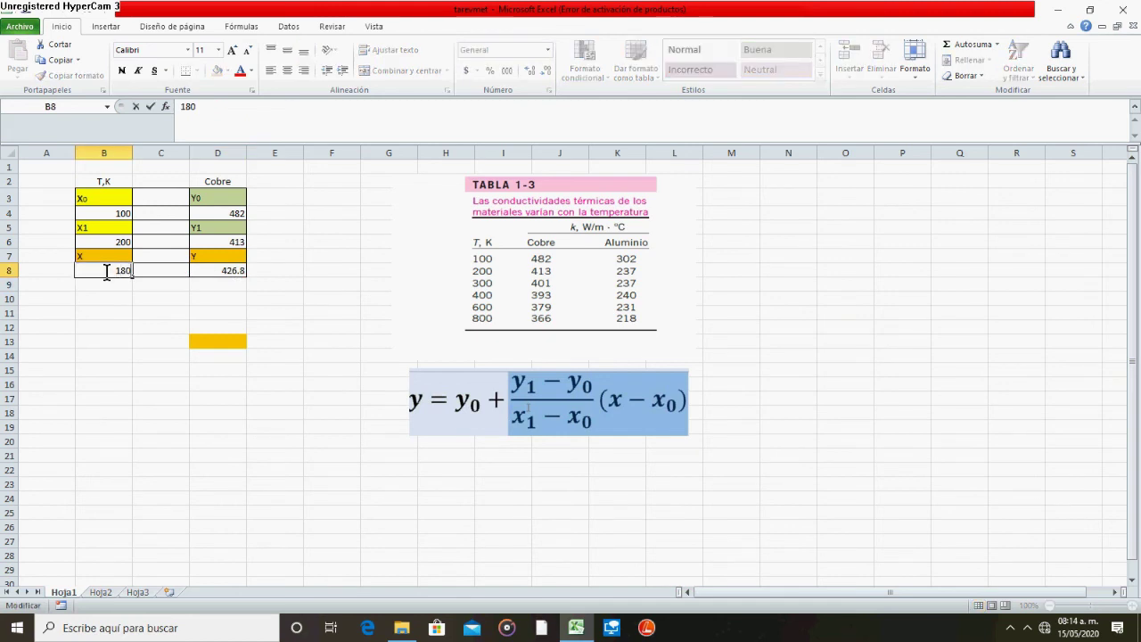
{"action": "key", "text": "BackSpace"}
{"action": "key", "text": "BackSpace"}
{"action": "key", "text": "BackSpace"}
{"action": "type", "text": "30"}
{"action": "key", "text": "BackSpace"}
{"action": "key", "text": "BackSpace"}
{"action": "key", "text": "Return"}
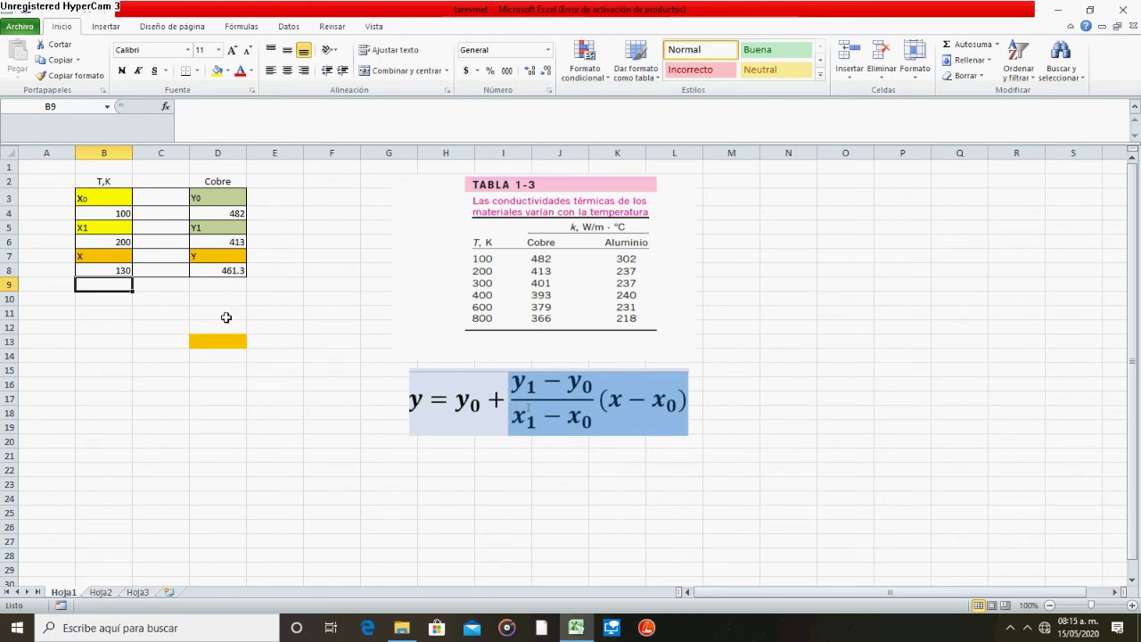
{"action": "double_click", "coordinate": [217, 272]}
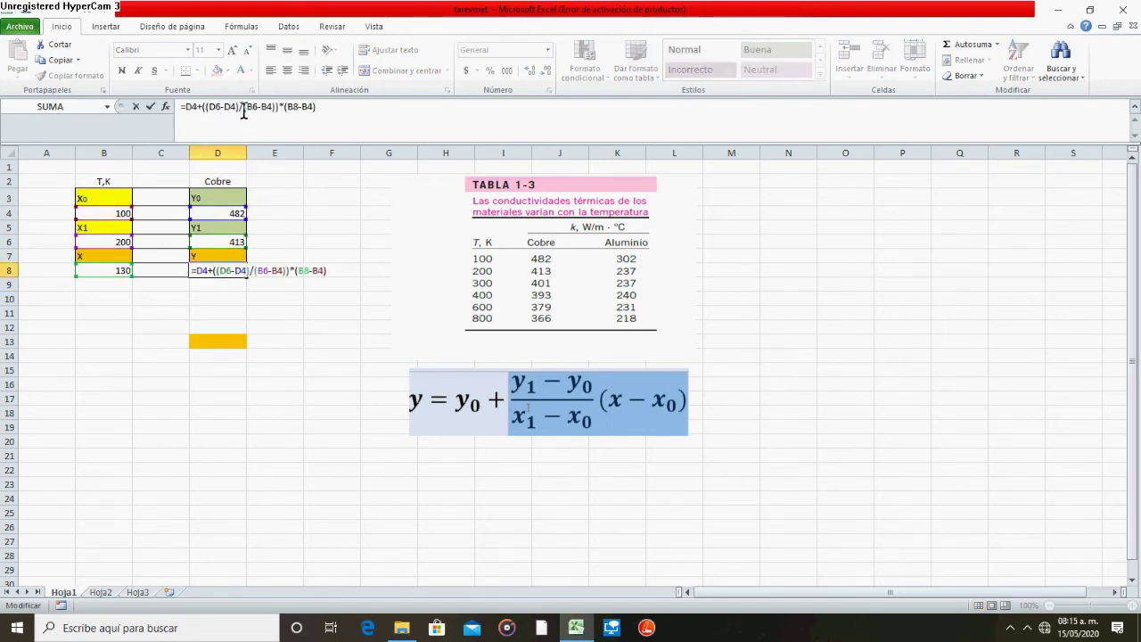
{"action": "left_click", "coordinate": [274, 118]}
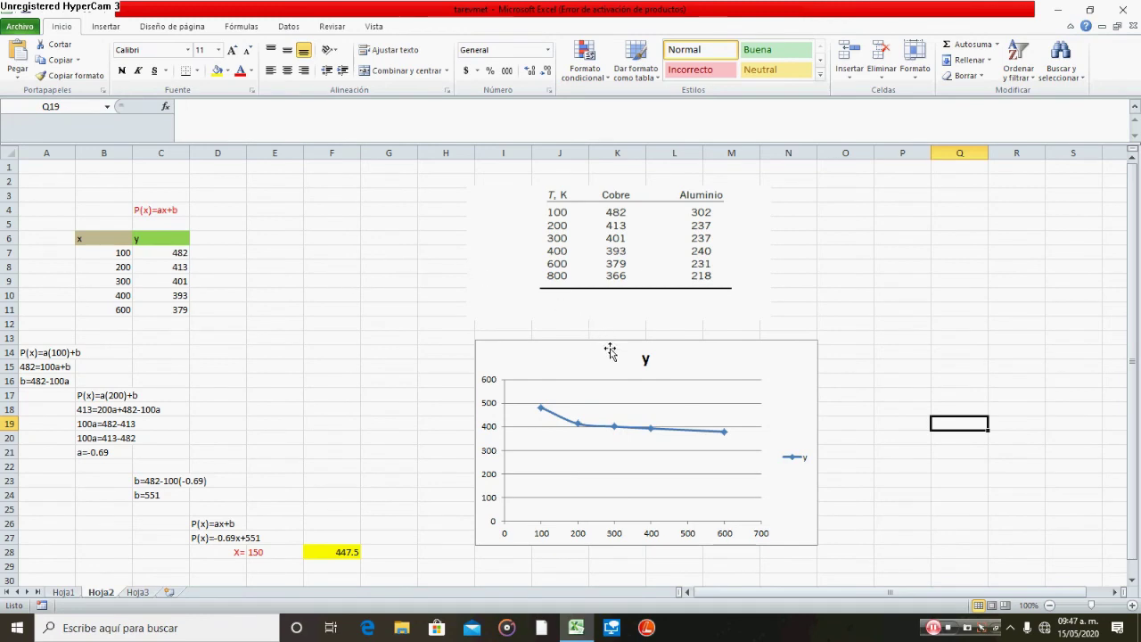
- Nudge the y chart on Hoja2 slightly up and left, and review the P(x)=ax+b derivation through P(x)=-0.69x+551
{"action": "left_click_drag", "start_coordinate": [610, 350], "coordinate": [582, 347]}
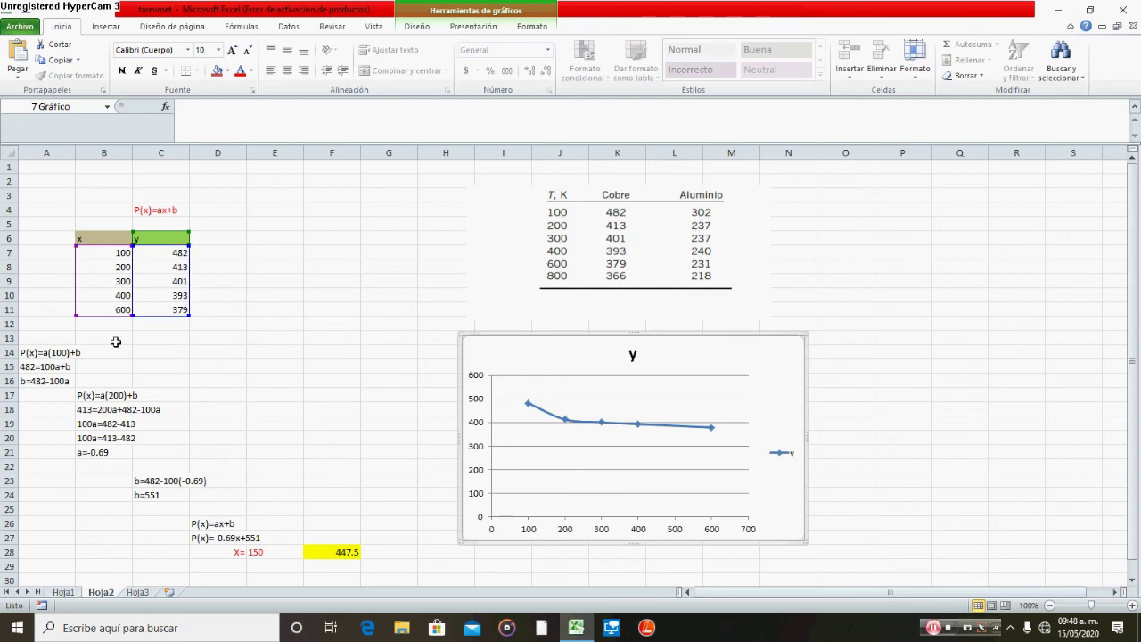
{"action": "left_click", "coordinate": [163, 213]}
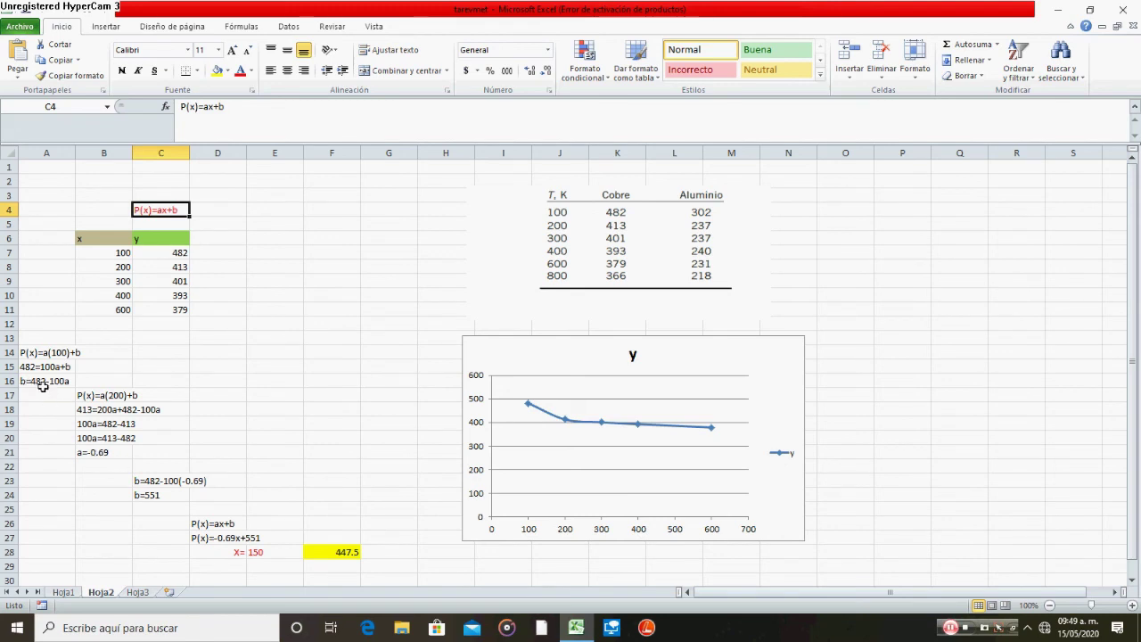
{"action": "left_click", "coordinate": [147, 483]}
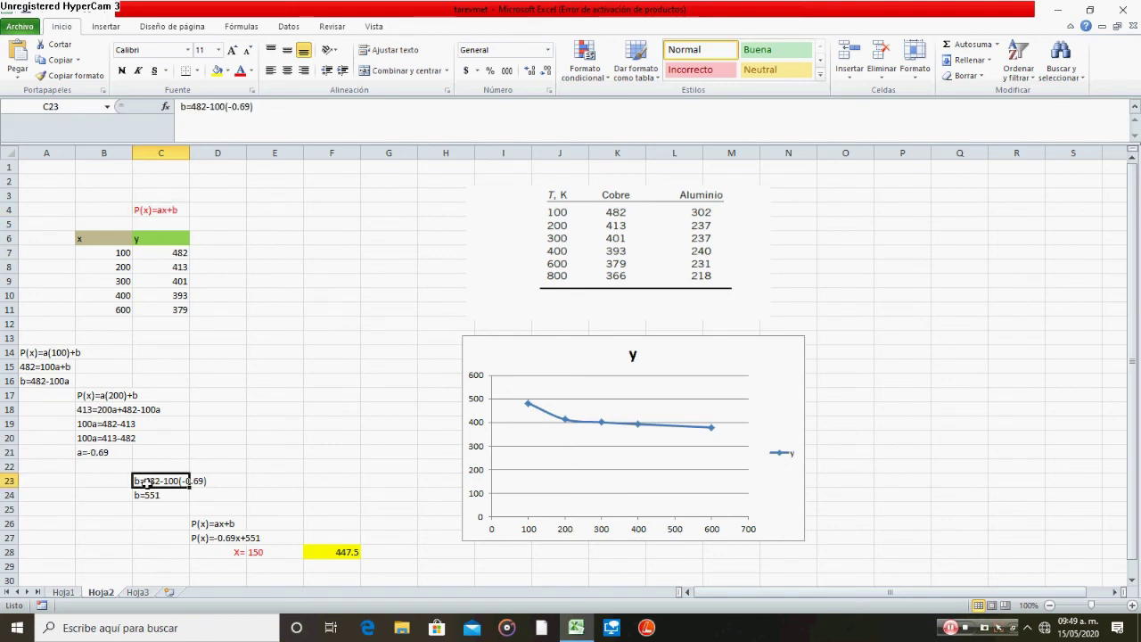
{"action": "left_click", "coordinate": [202, 483]}
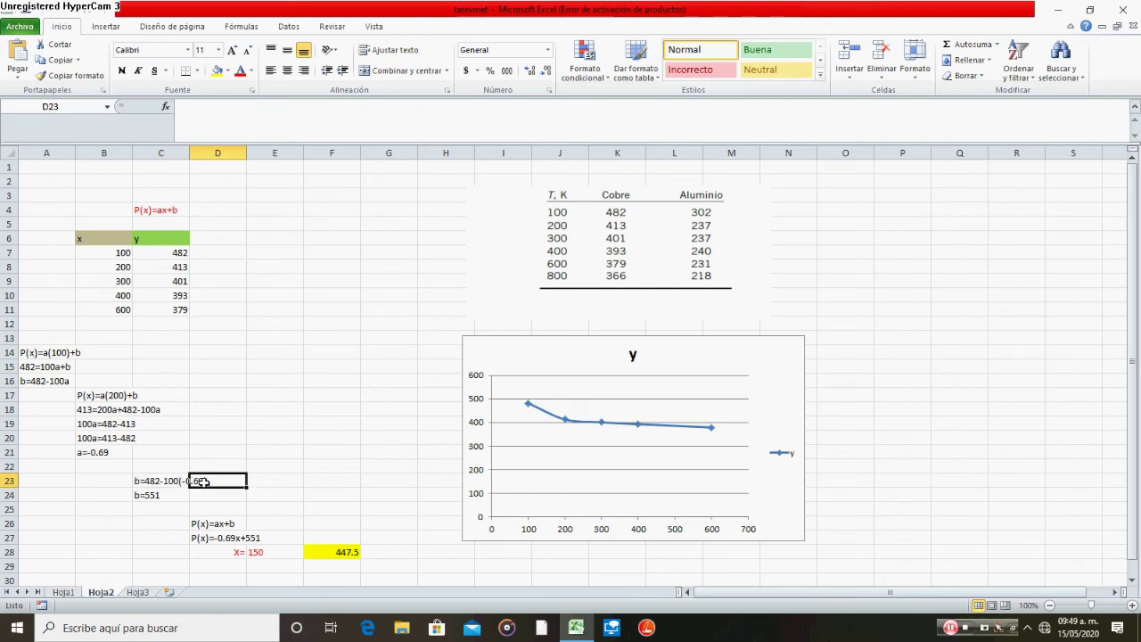
{"action": "left_click", "coordinate": [168, 498]}
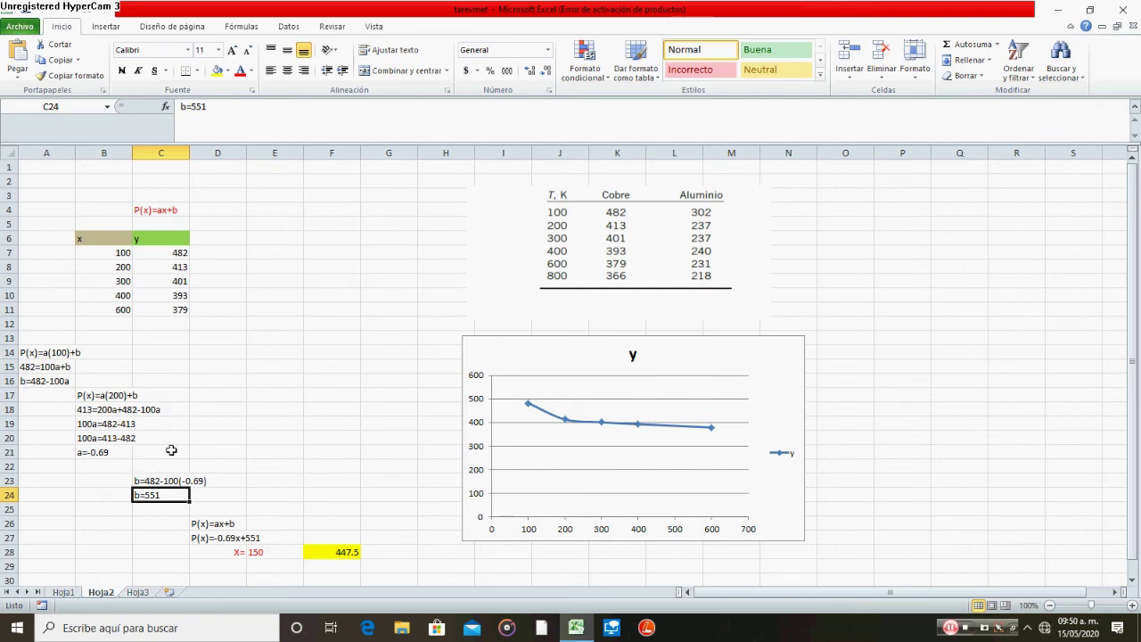
{"action": "left_click", "coordinate": [212, 527]}
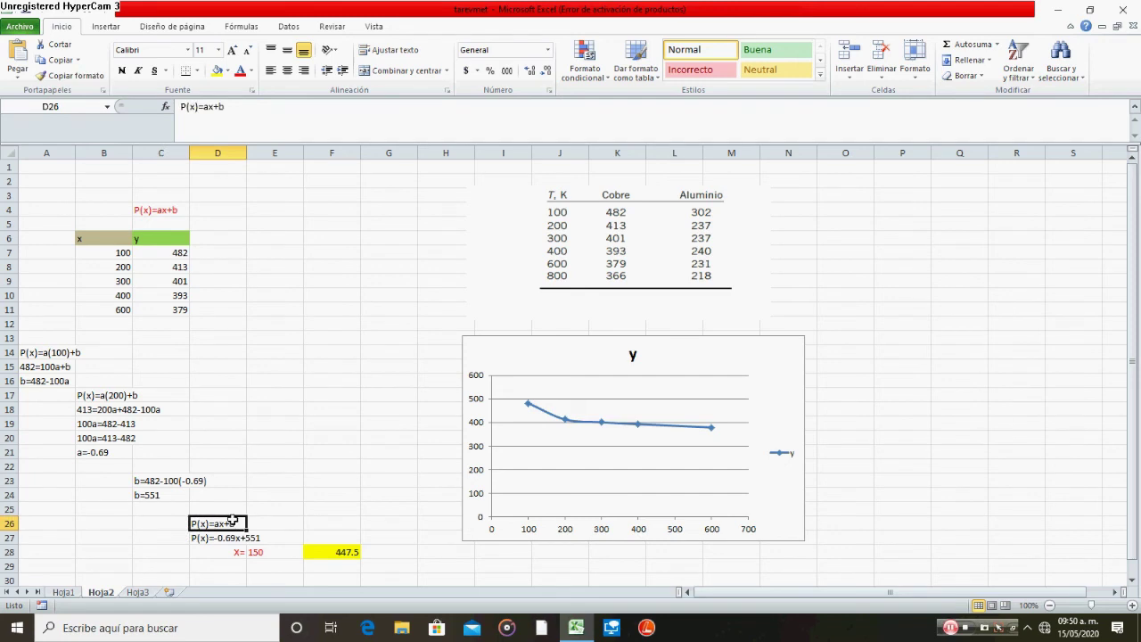
{"action": "left_click", "coordinate": [244, 539]}
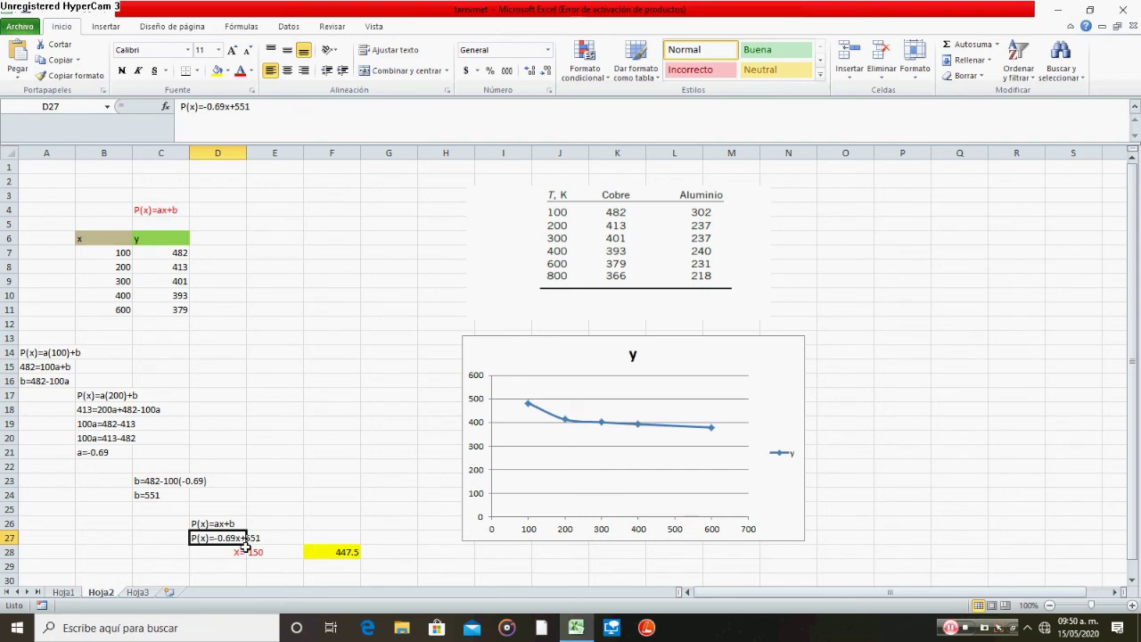
{"action": "left_click", "coordinate": [265, 539]}
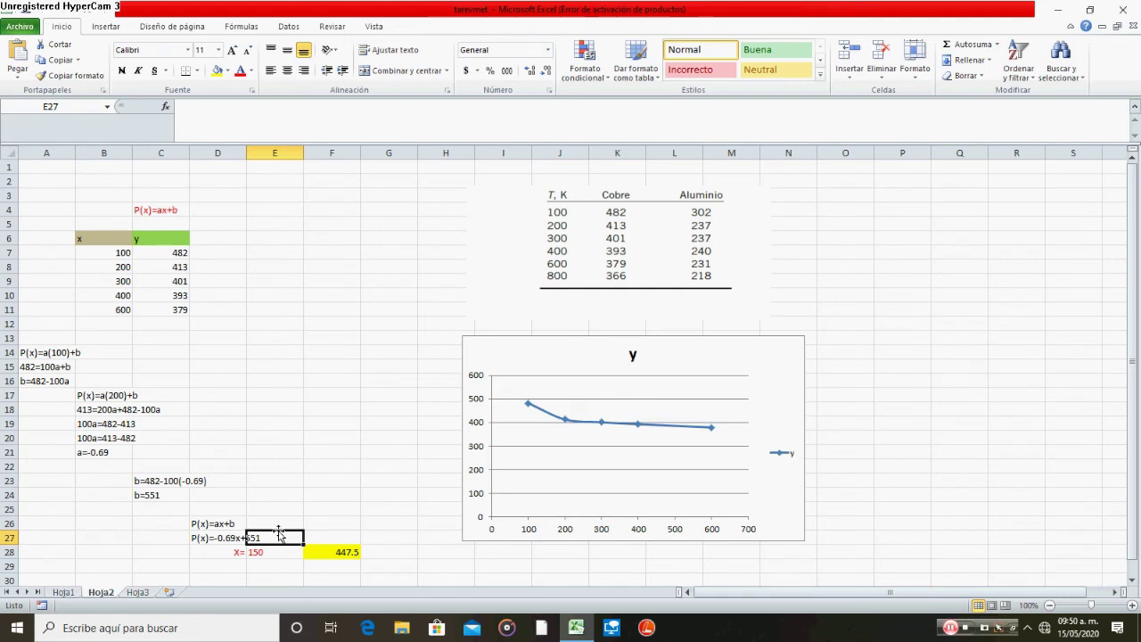
- Inspect the formula in F28 that evaluates P(x) from the X value in E28
{"action": "left_click", "coordinate": [339, 553]}
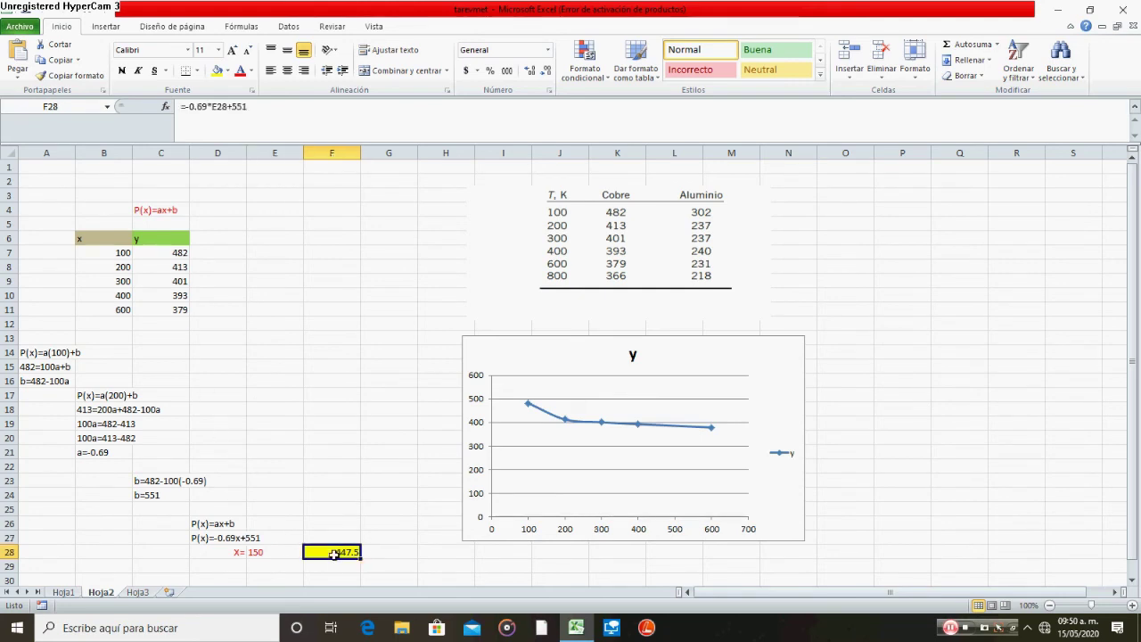
{"action": "double_click", "coordinate": [336, 553]}
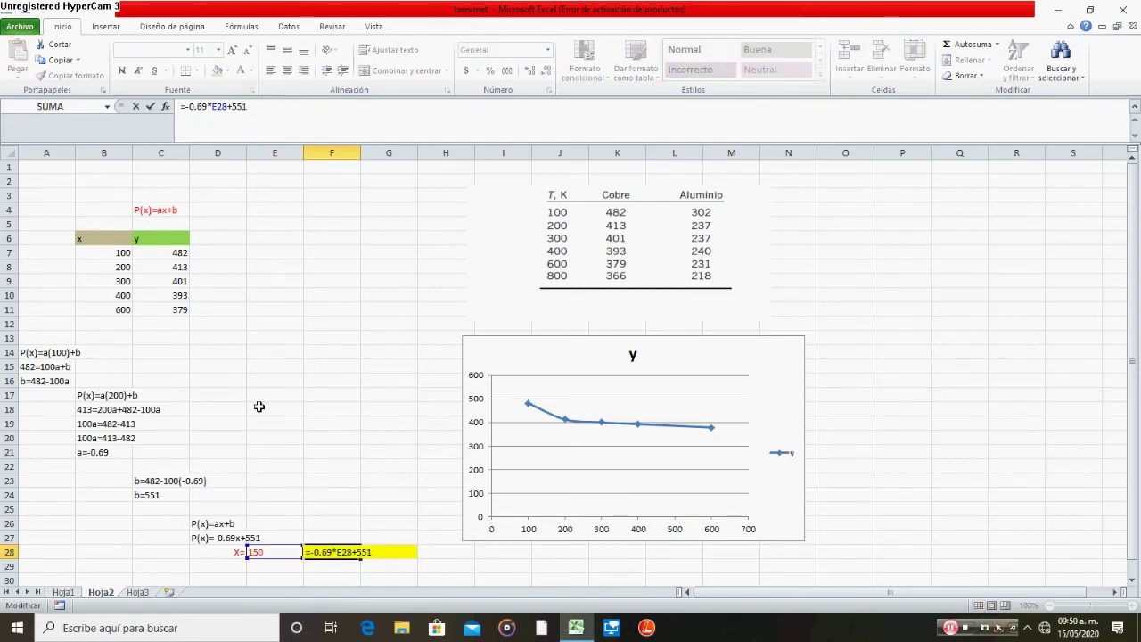
{"action": "key", "text": "Return"}
- Set the X value in E28 to 180 and check the resulting P(x) in F28
{"action": "left_click", "coordinate": [266, 553]}
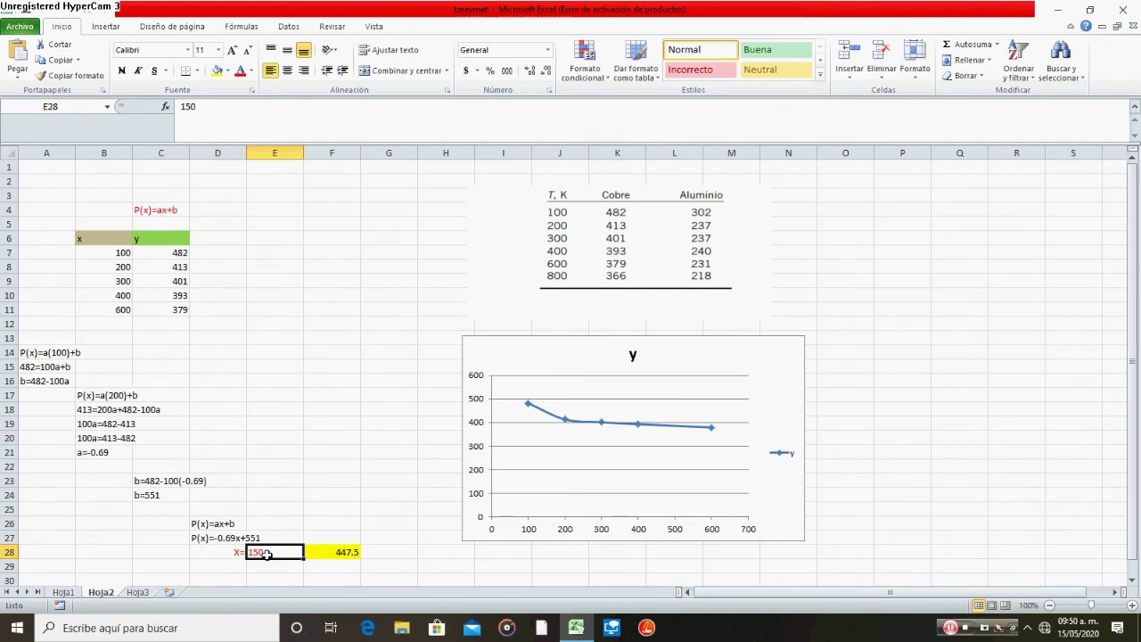
{"action": "double_click", "coordinate": [265, 553]}
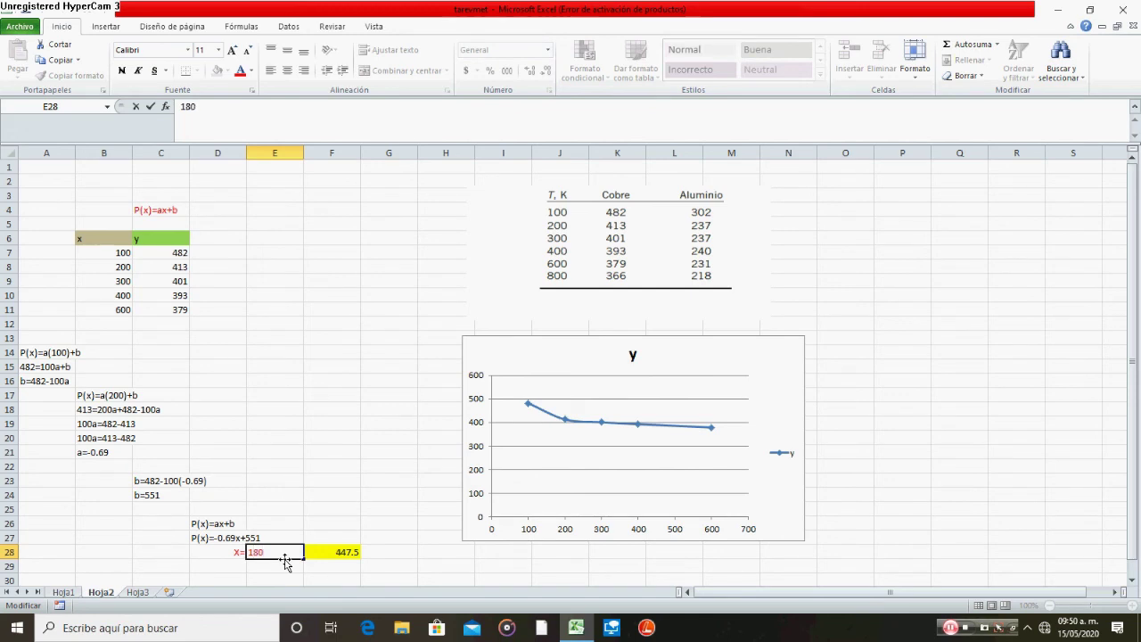
{"action": "key", "text": "Return"}
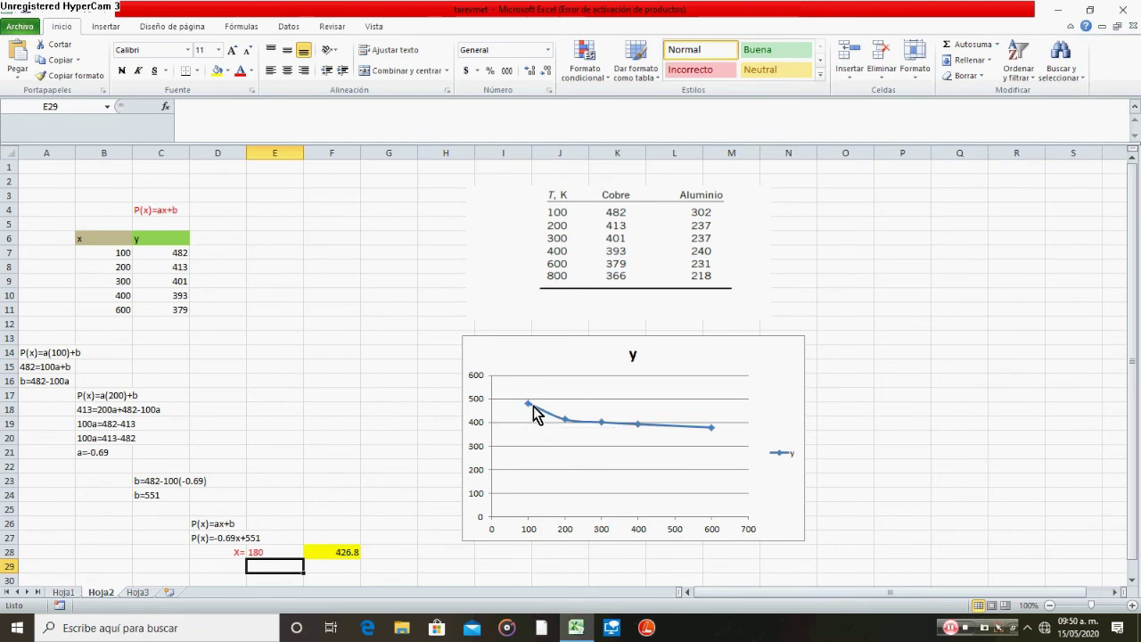
{"action": "mouse_move", "coordinate": [529, 412]}
{"action": "left_click", "coordinate": [343, 552]}
{"action": "left_click", "coordinate": [253, 552]}
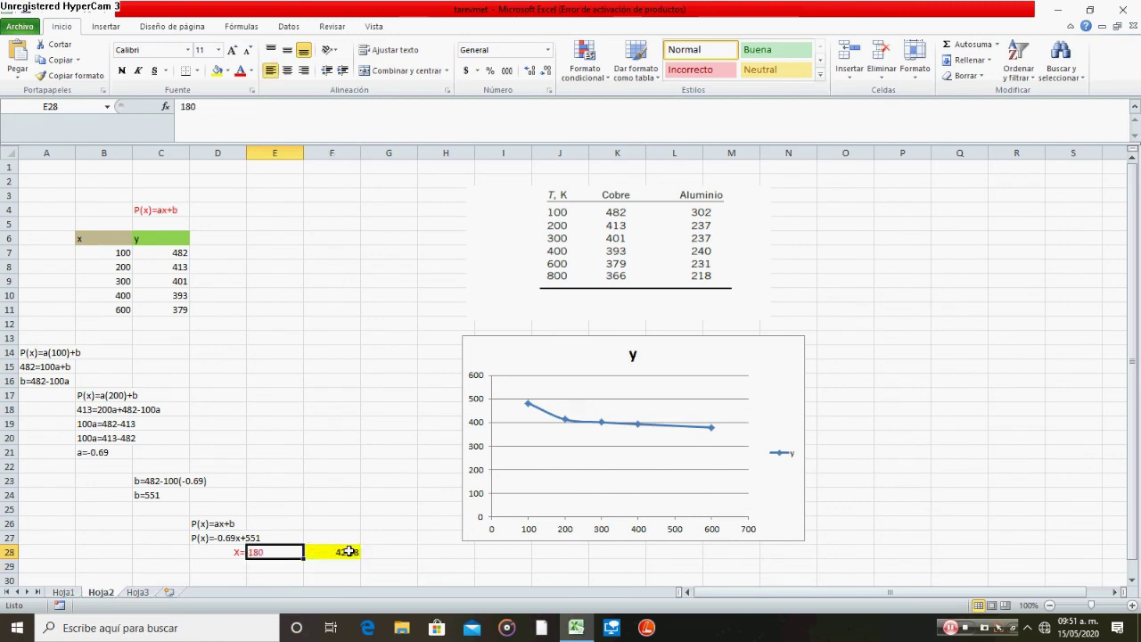
{"action": "left_click", "coordinate": [348, 551]}
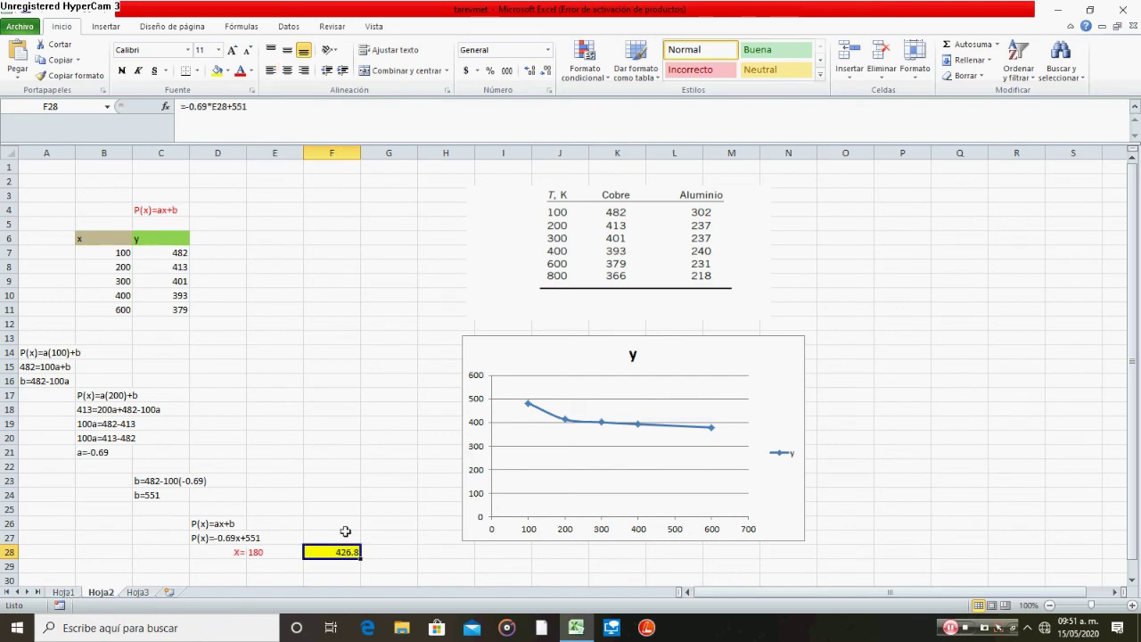
- Set the X temperature in B8 of Hoja1 to 180, and return to Hoja2 to compare both methods' results
{"action": "left_click", "coordinate": [73, 594]}
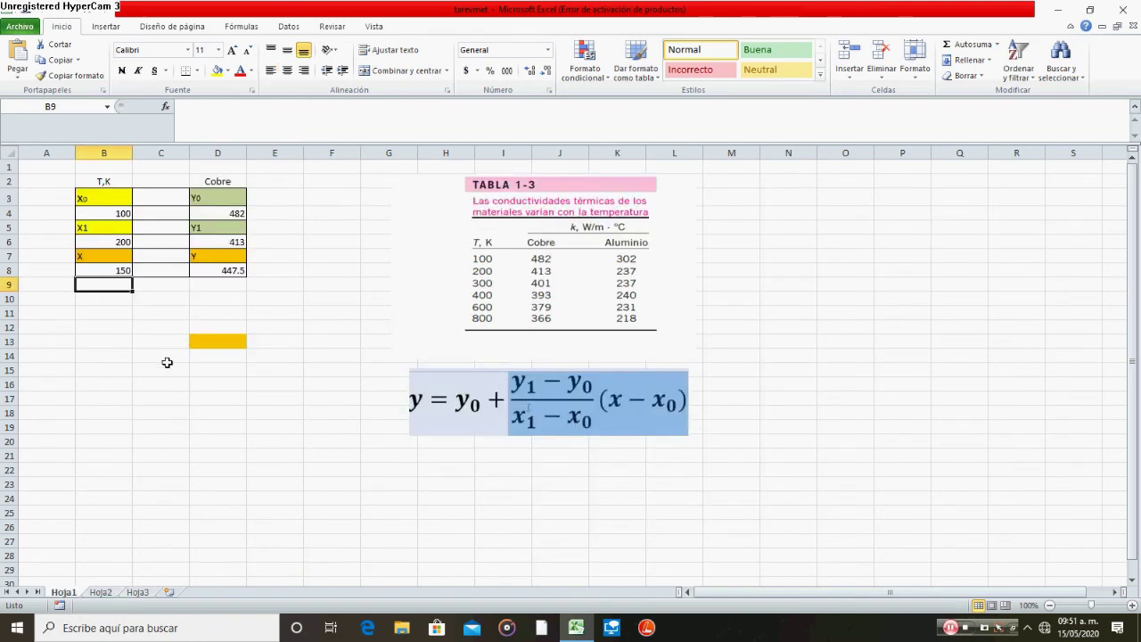
{"action": "left_click", "coordinate": [117, 272]}
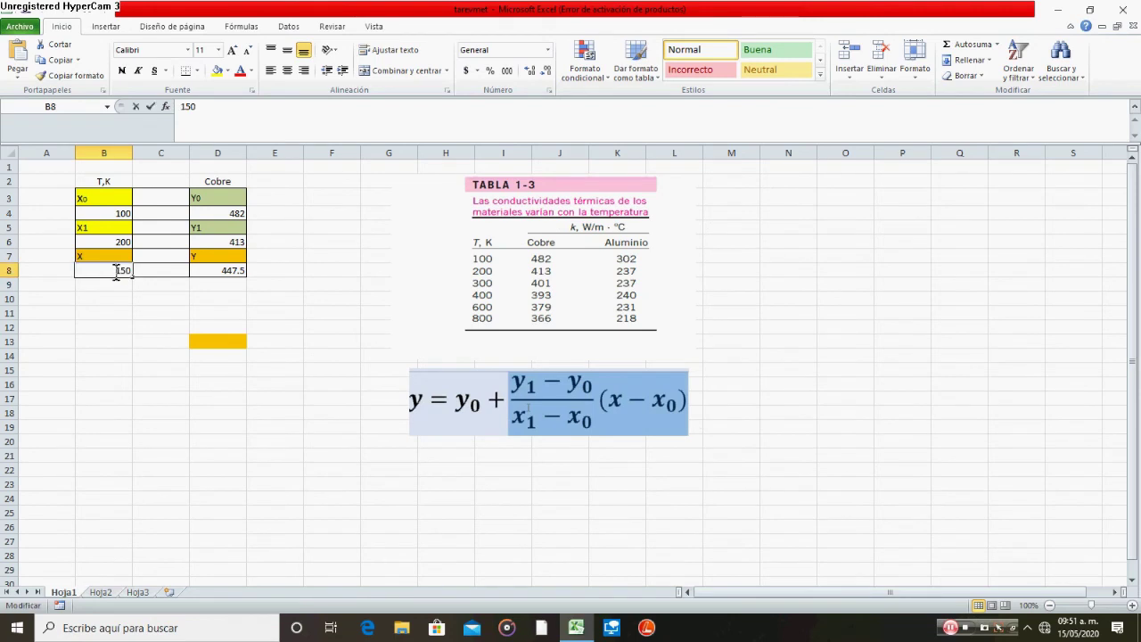
{"action": "double_click", "coordinate": [116, 272]}
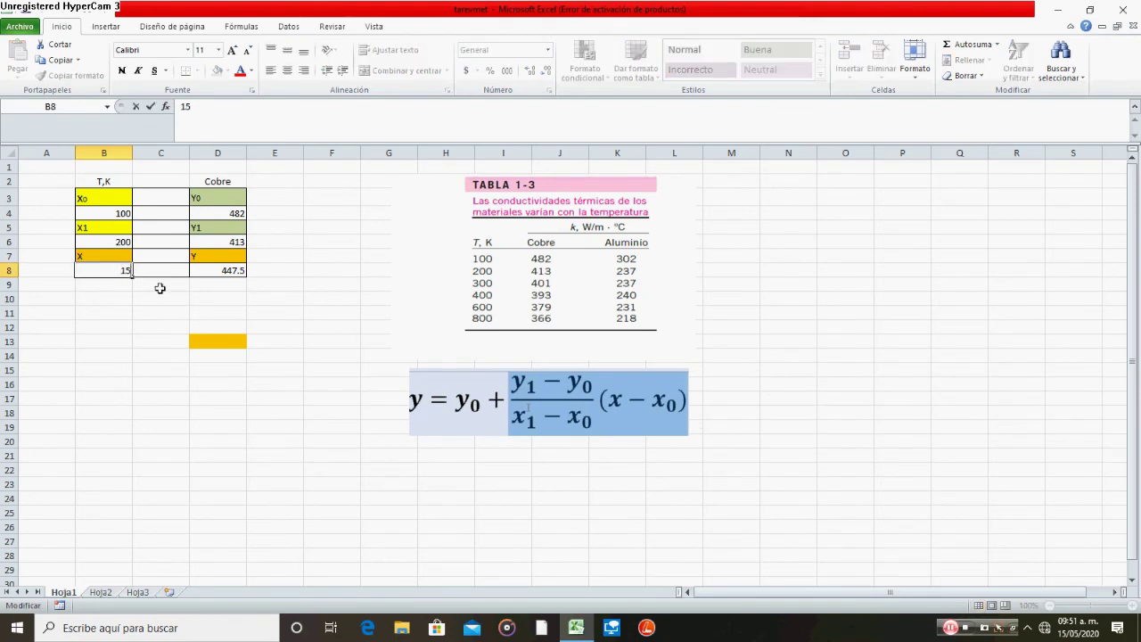
{"action": "key", "text": "Return"}
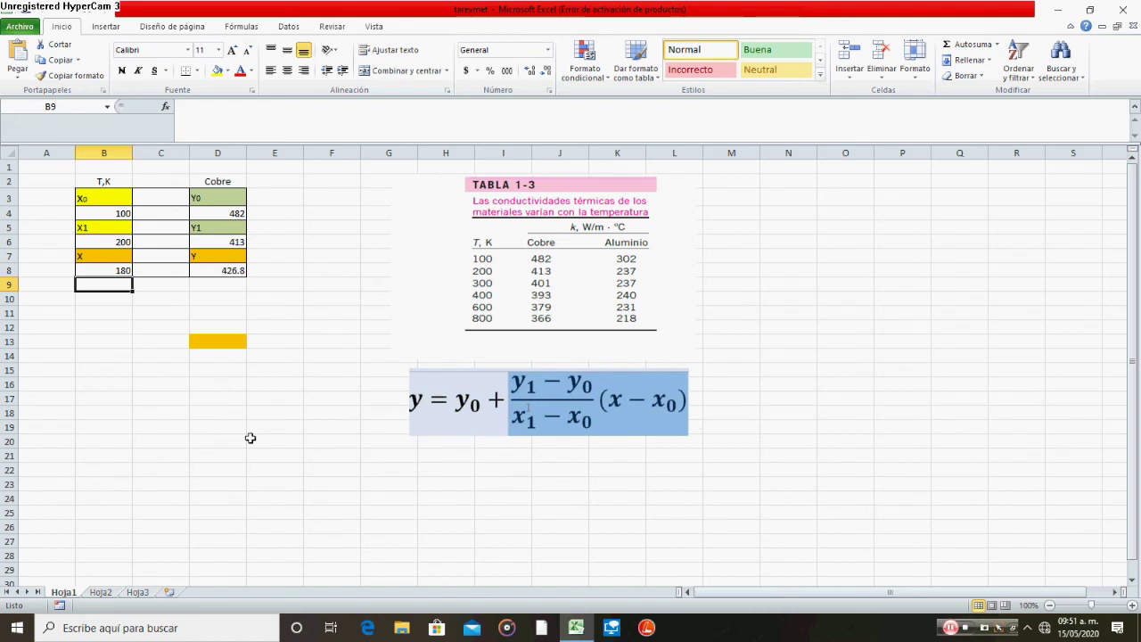
{"action": "left_click", "coordinate": [101, 593]}
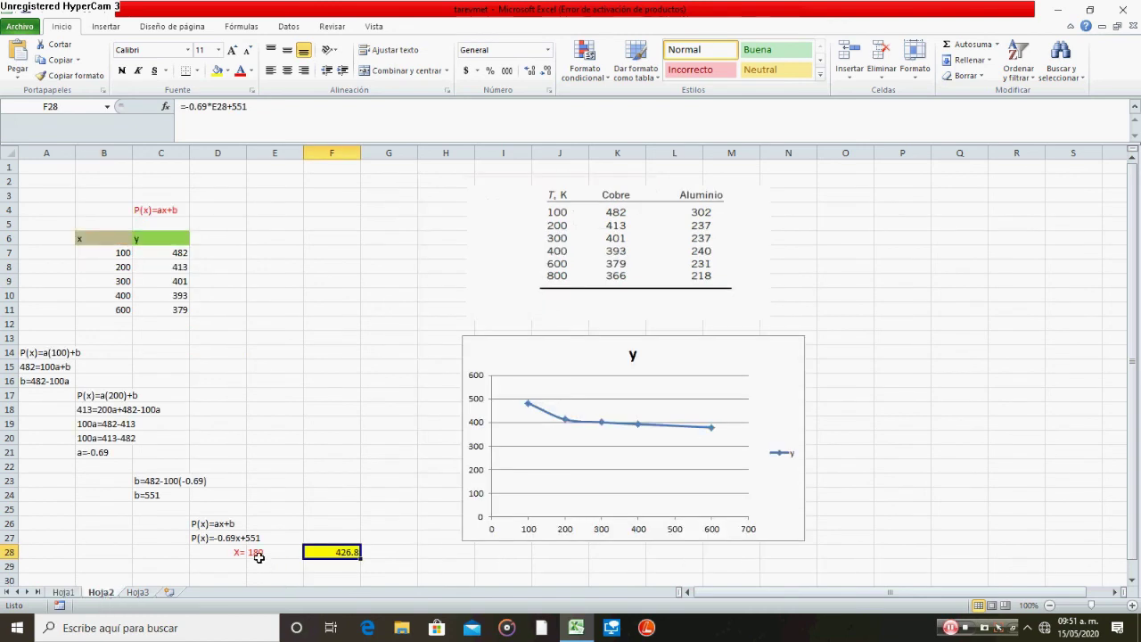